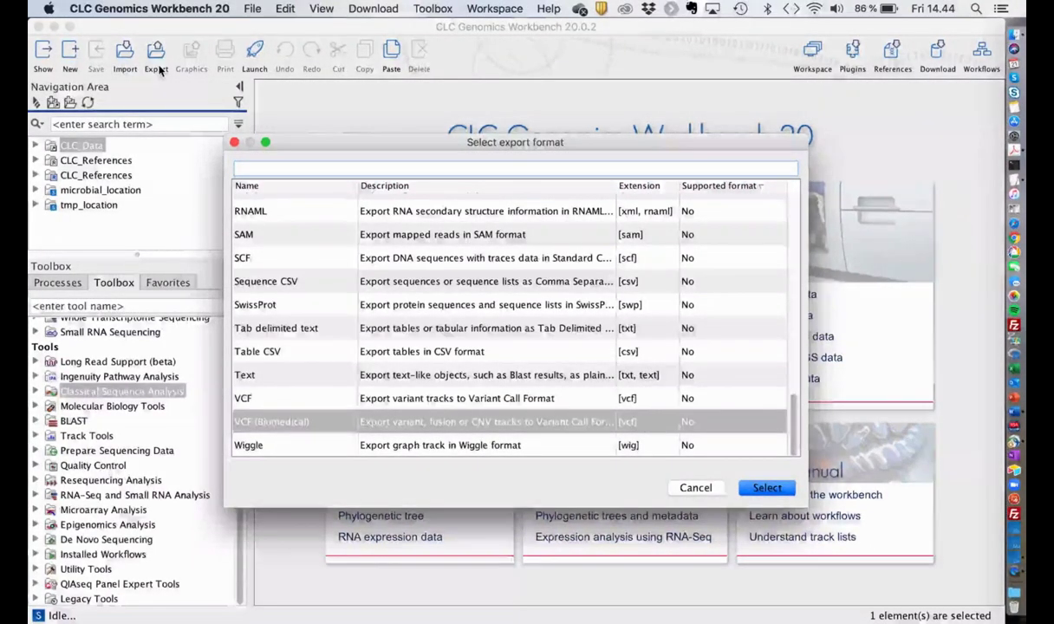
- Dismiss the export format chooser and open Local Realignment from a 'loca' Quick launch search
text(jso)
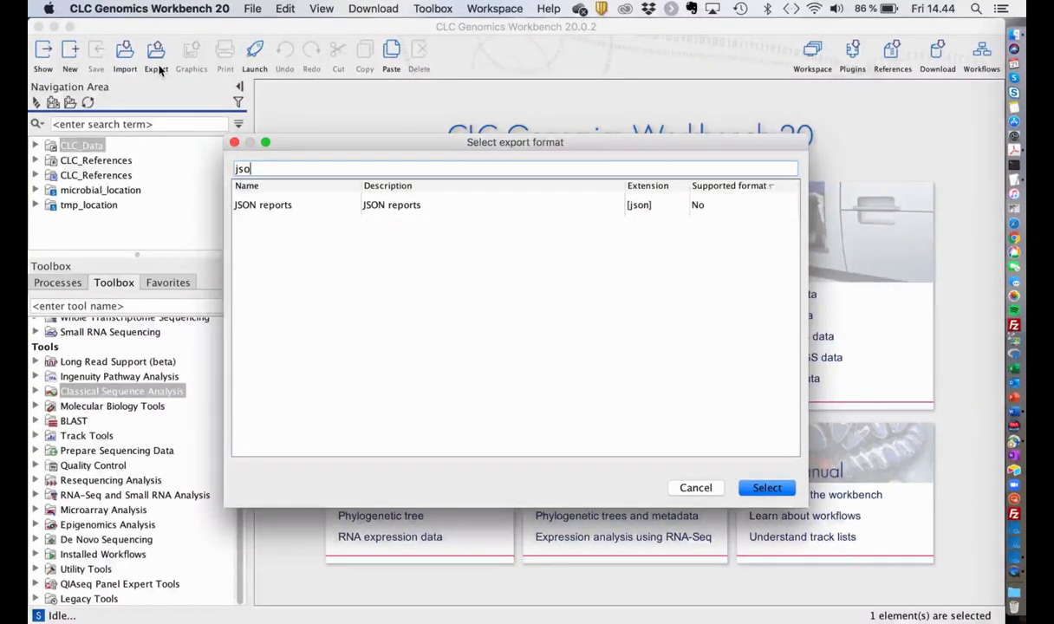
click(234, 145)
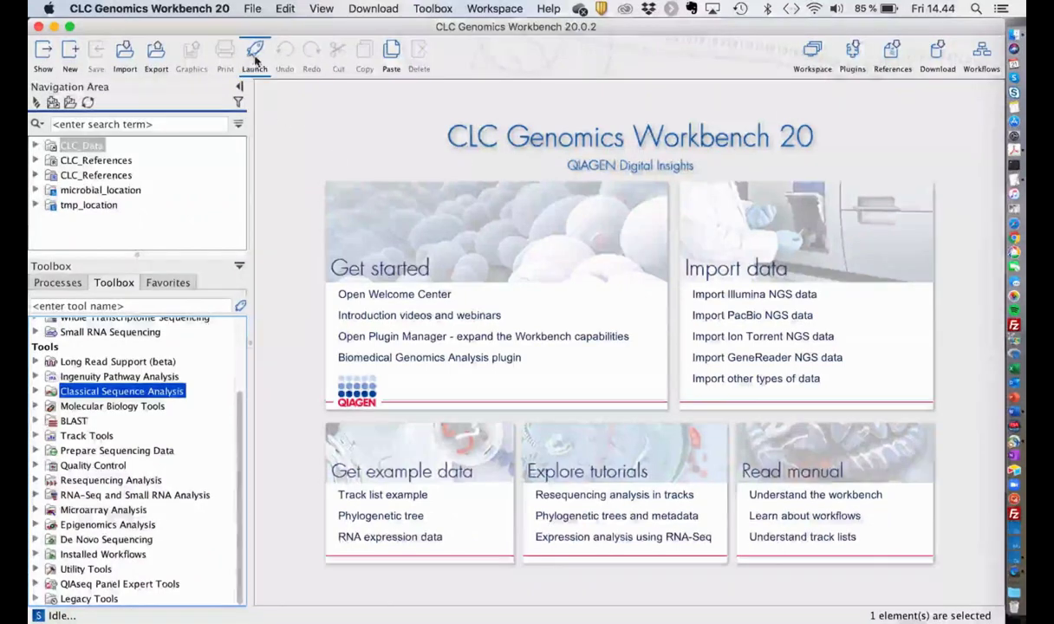
click(255, 53)
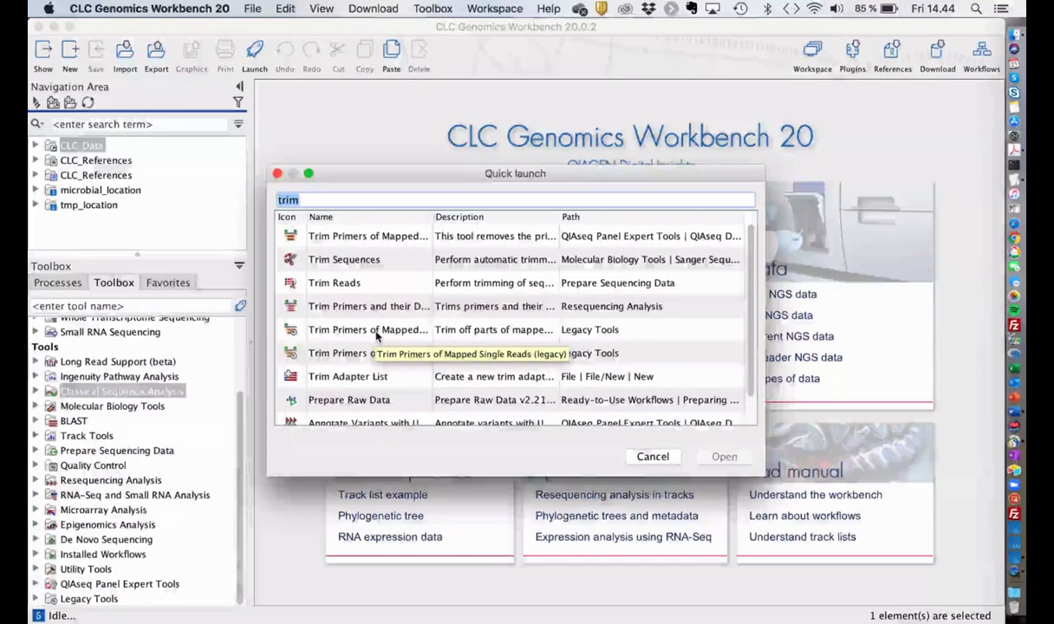
text(loca)
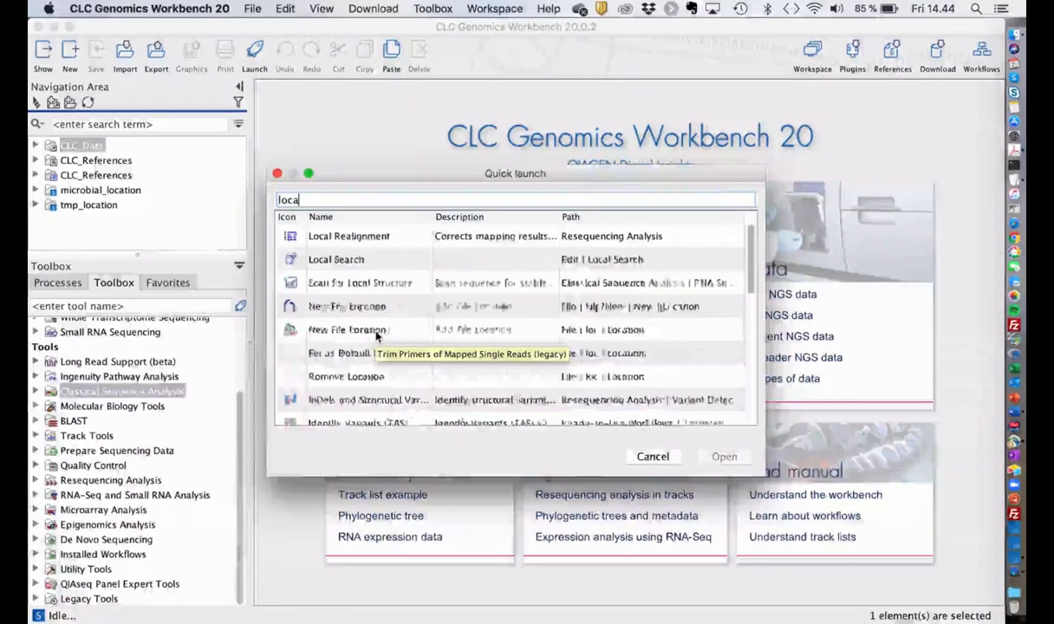
click(354, 240)
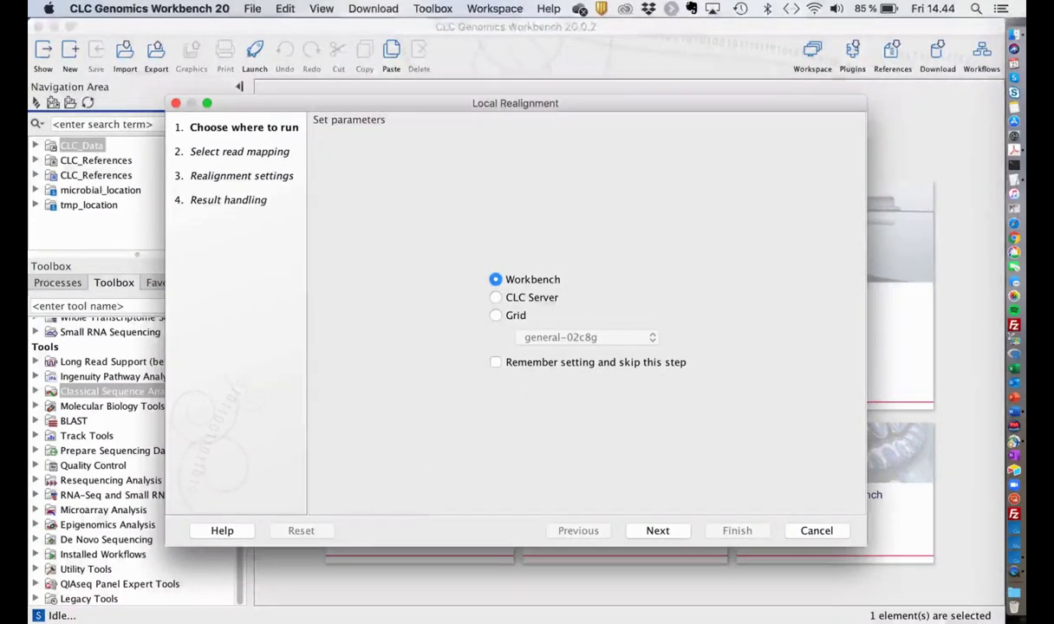
- Advance Local Realignment to read mapping selection, read its help page, then cancel the tool
click(676, 535)
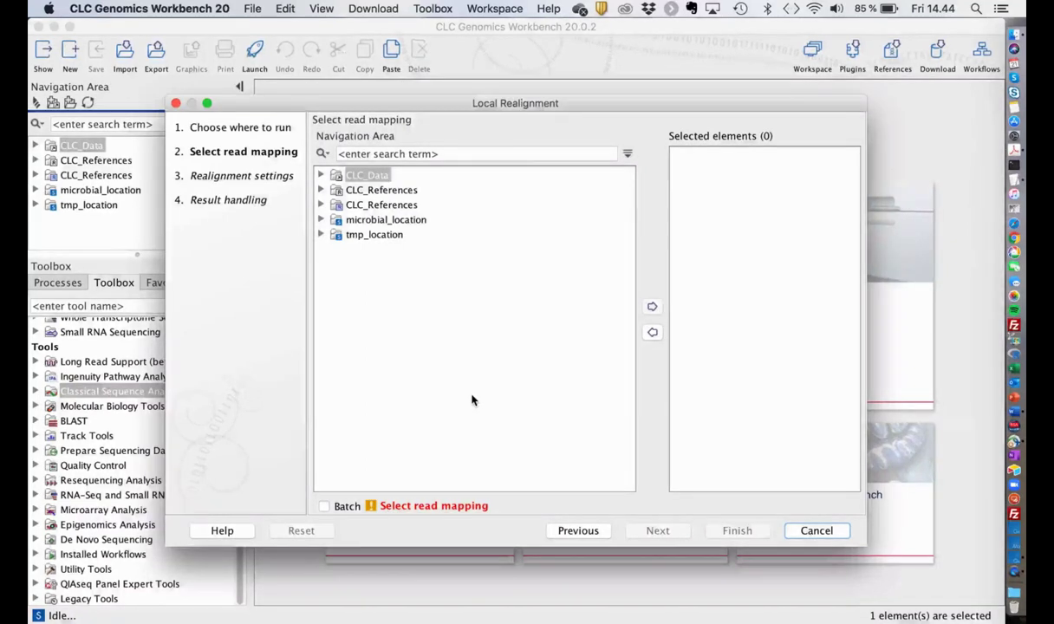
click(224, 530)
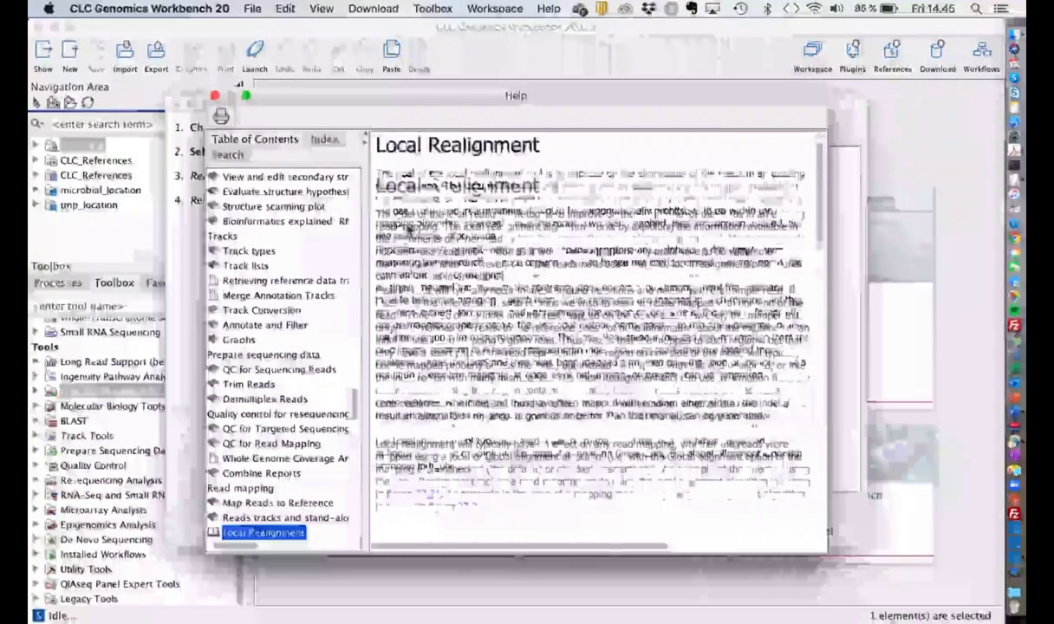
scroll(407, 227, down, 10)
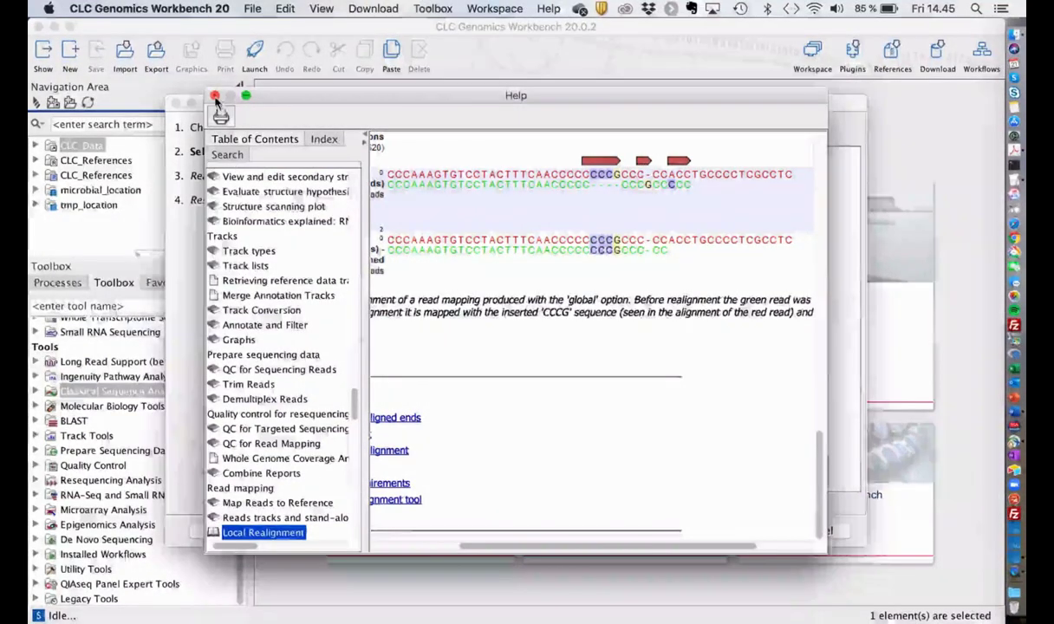
click(215, 97)
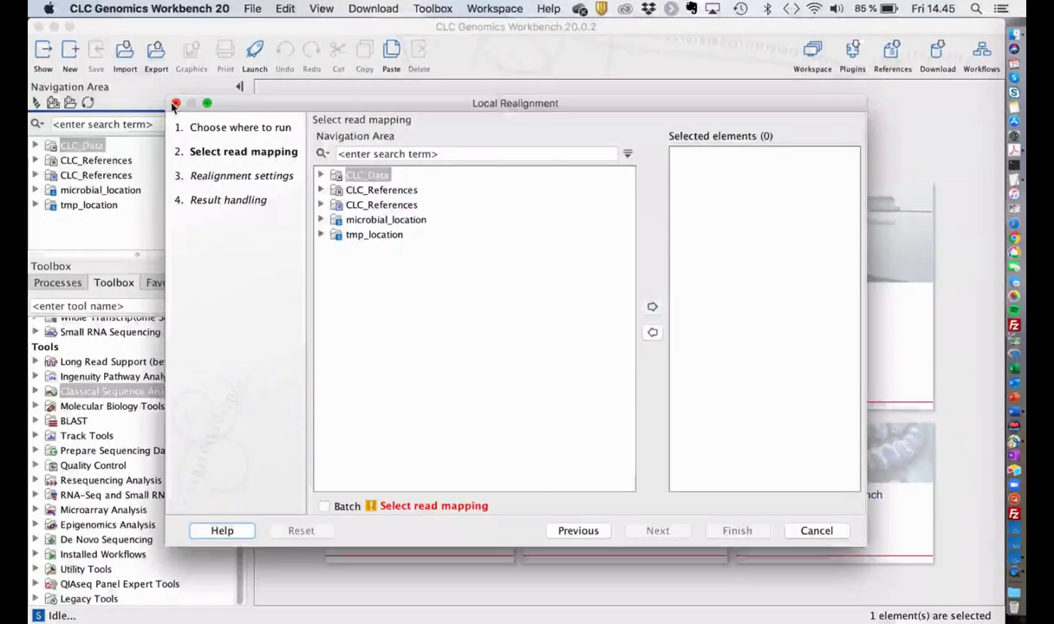
click(175, 104)
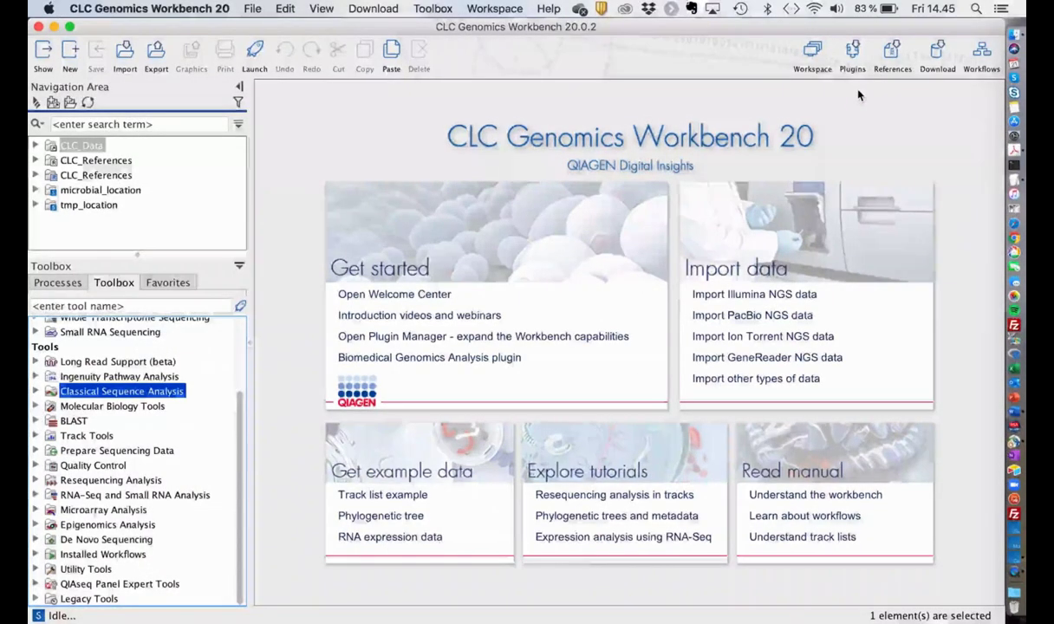
click(856, 51)
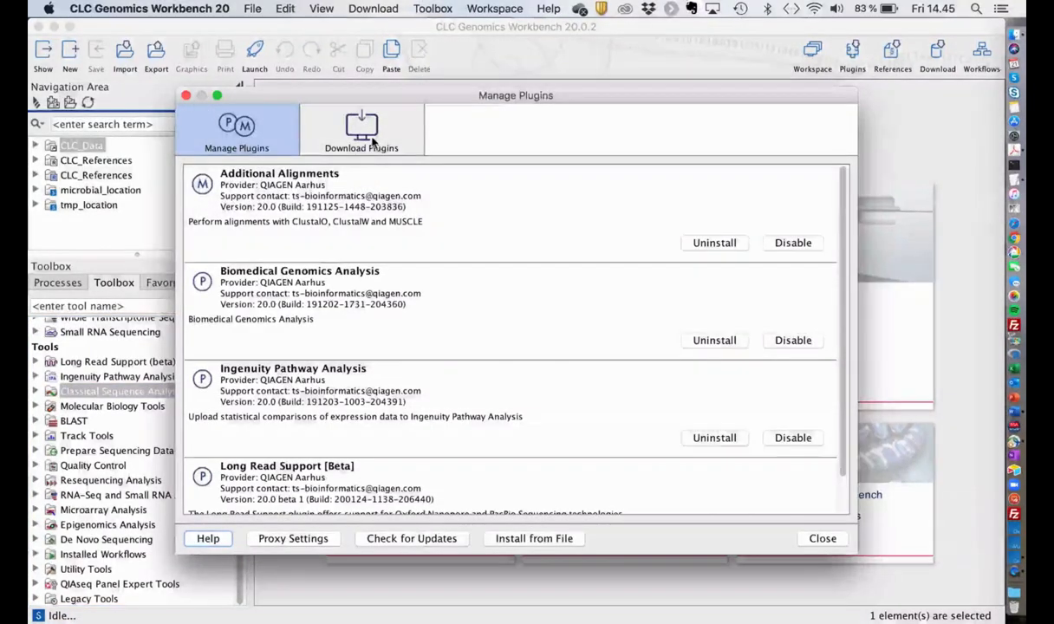
click(371, 137)
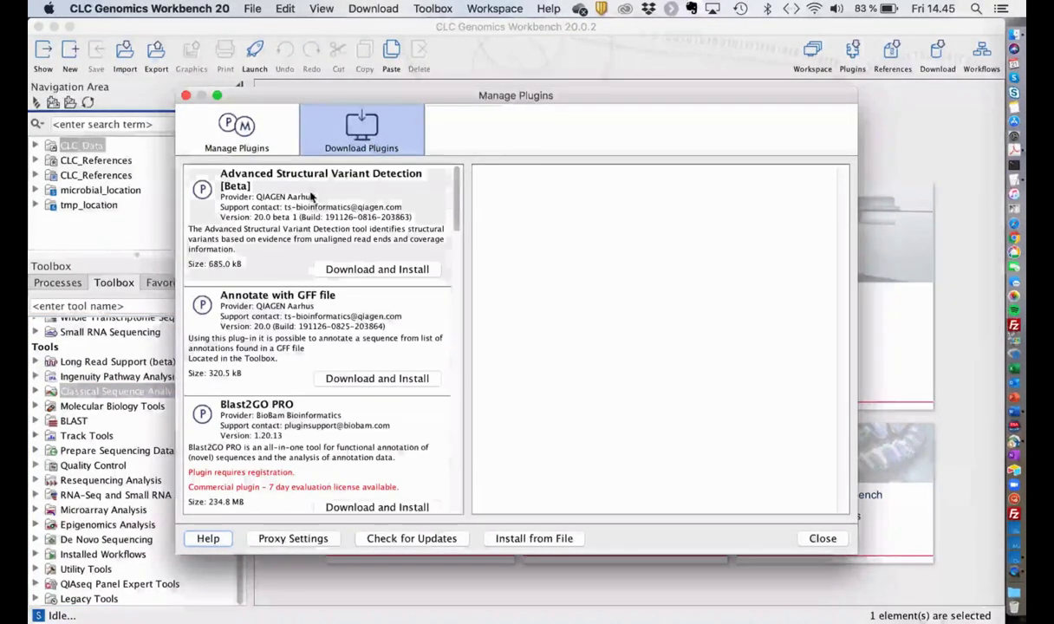
scroll(312, 198, down, 5)
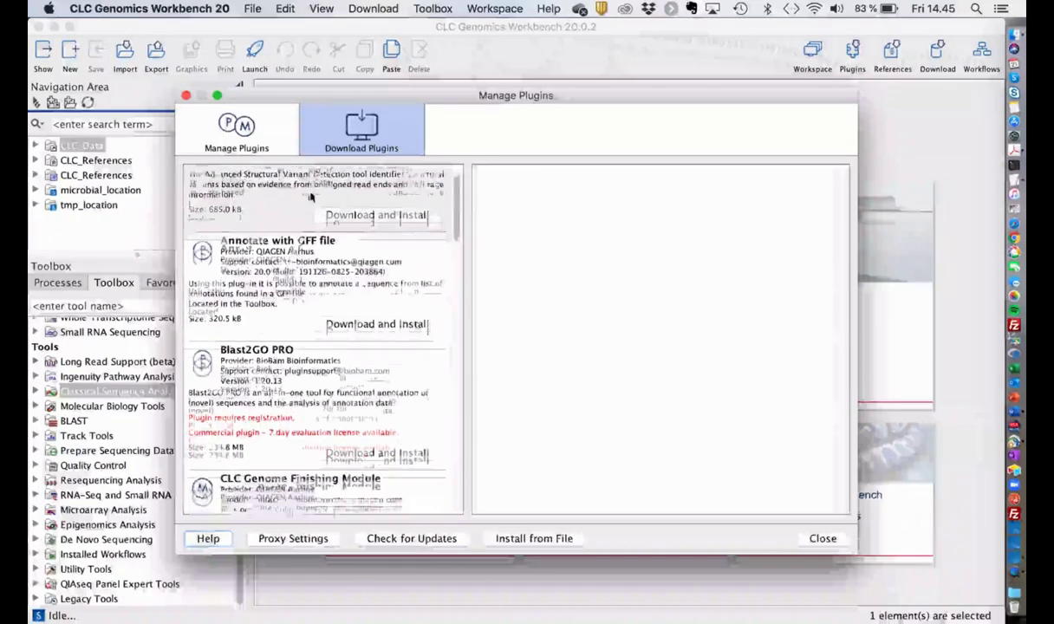
scroll(312, 198, down, 3)
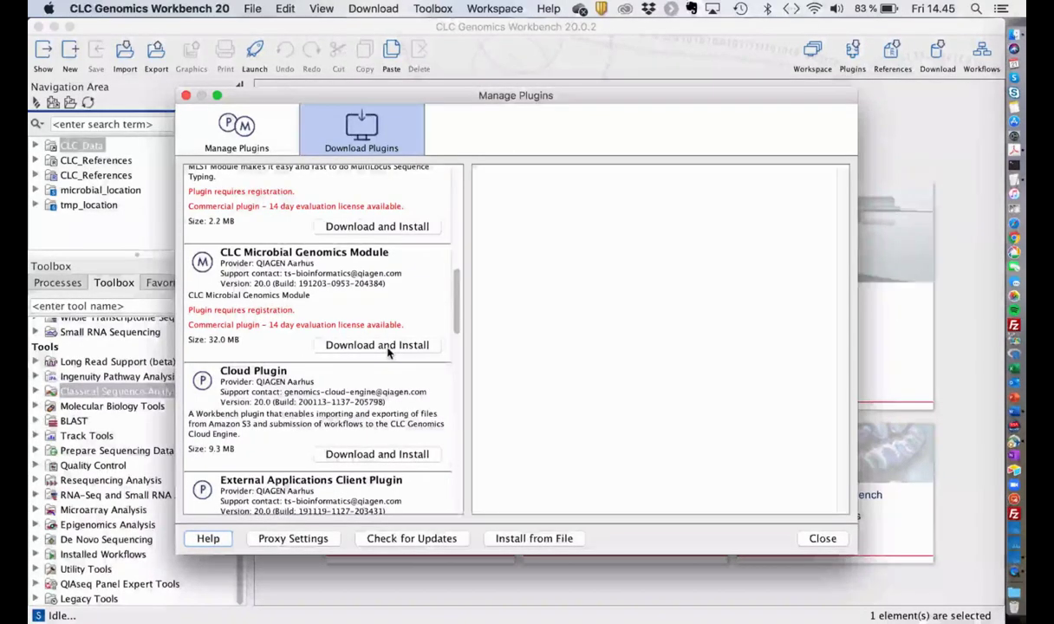
scroll(388, 351, down, 5)
scroll(387, 354, down, 6)
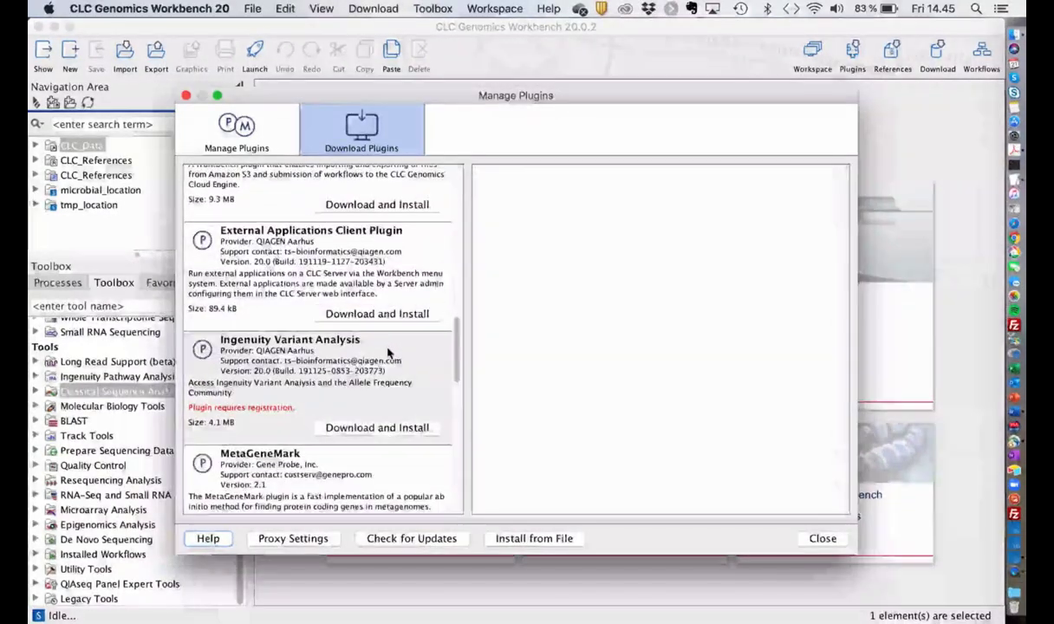
scroll(387, 354, down, 5)
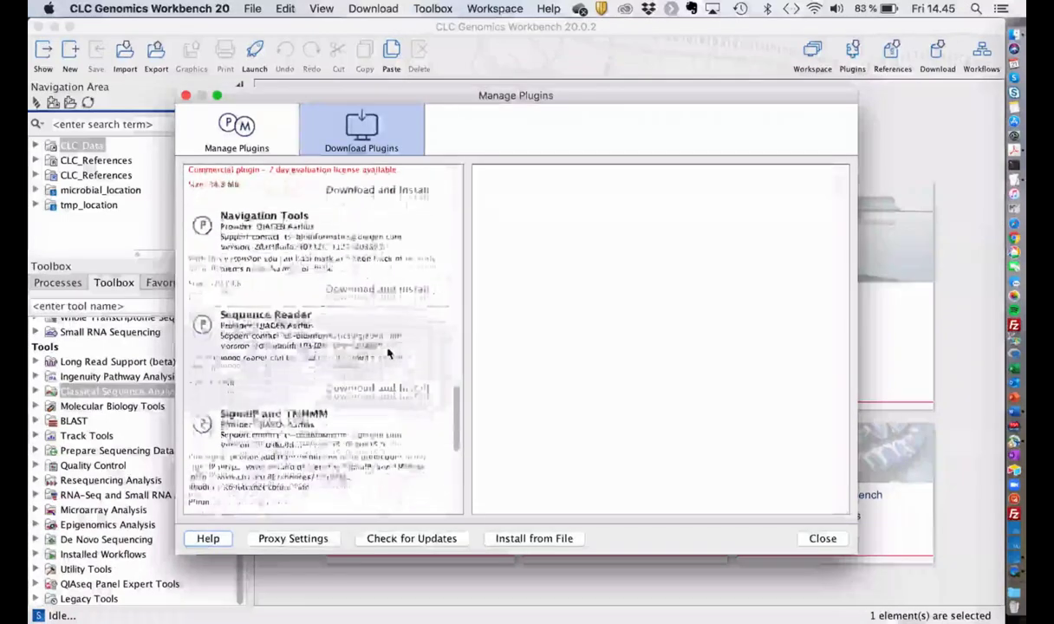
scroll(387, 353, up, 3)
scroll(387, 351, up, 10)
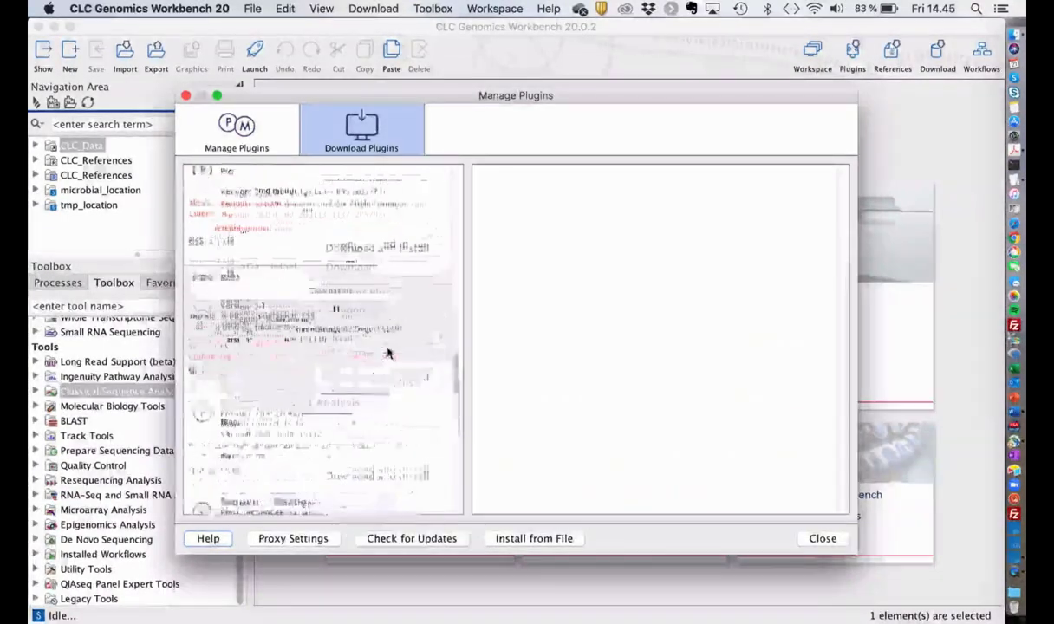
click(214, 142)
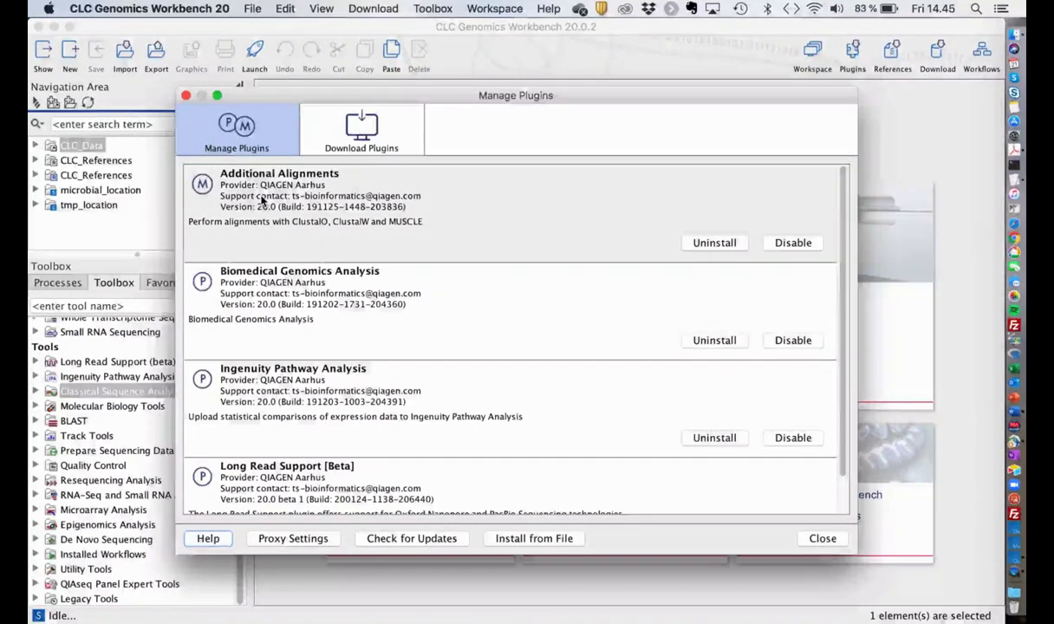
scroll(377, 286, down, 3)
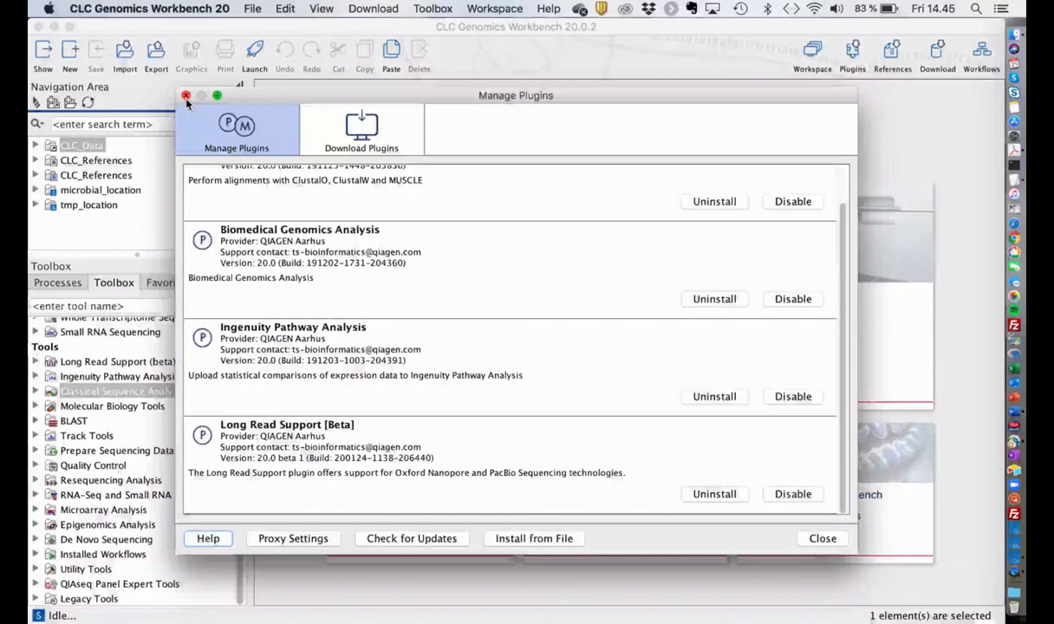
key(ctrl+Tab)
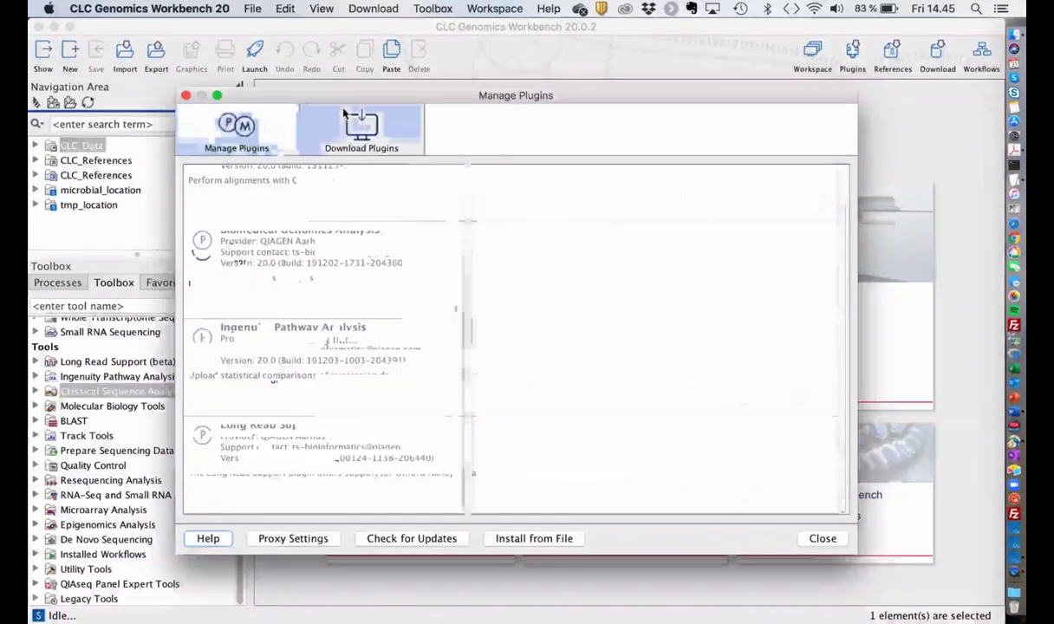
click(185, 95)
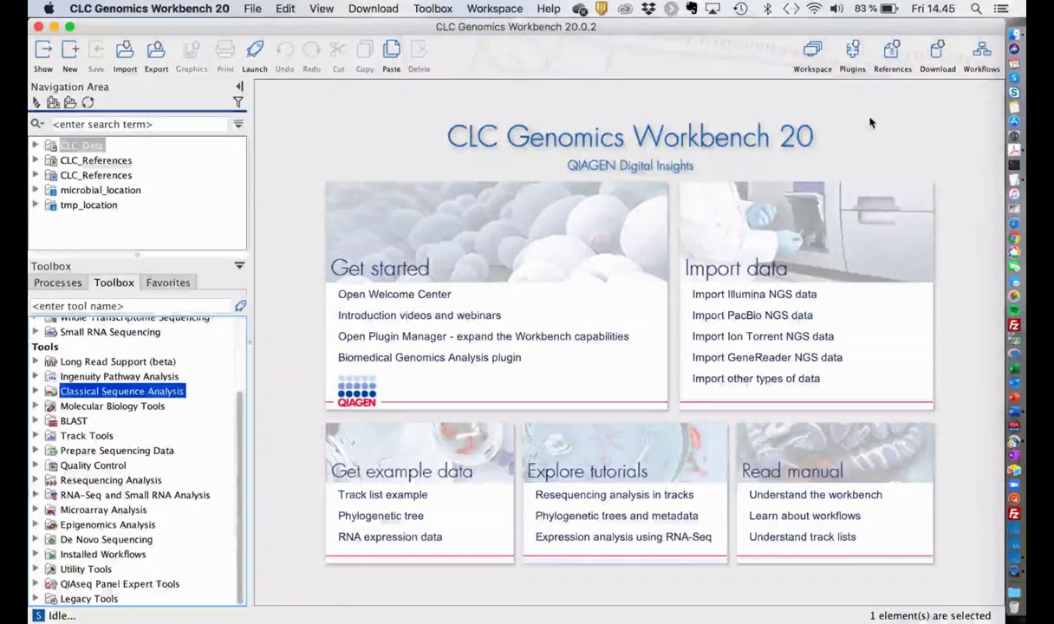
click(893, 59)
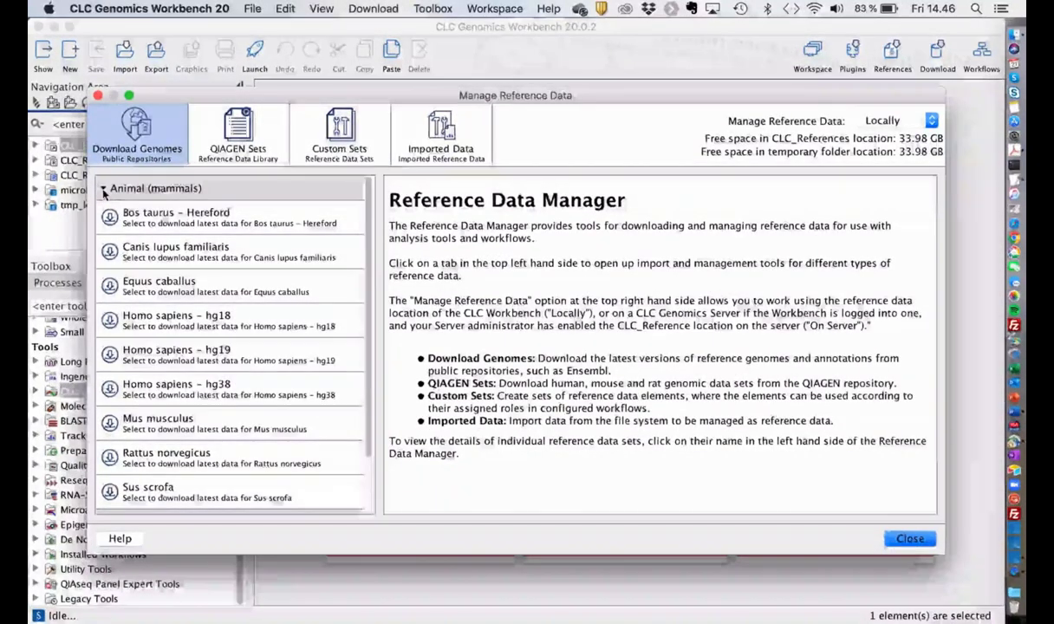
click(102, 191)
click(103, 235)
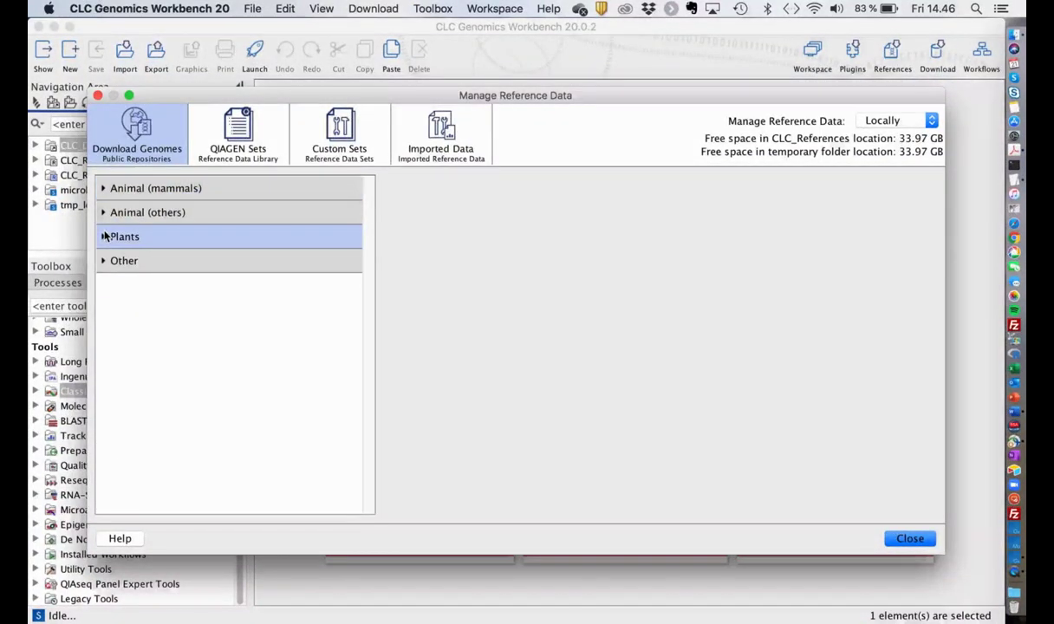
click(103, 236)
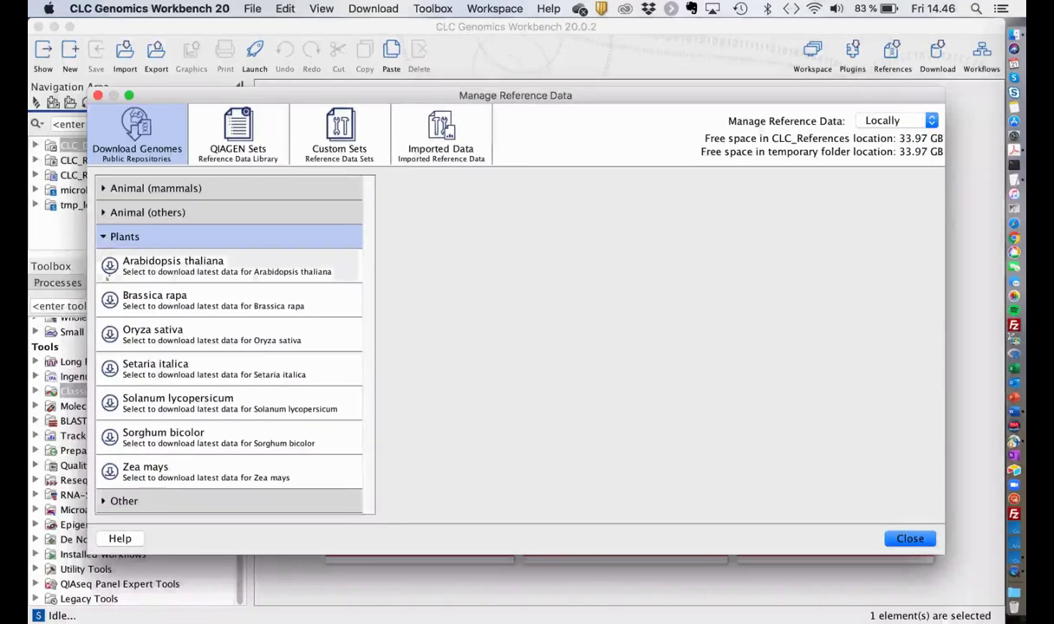
click(150, 266)
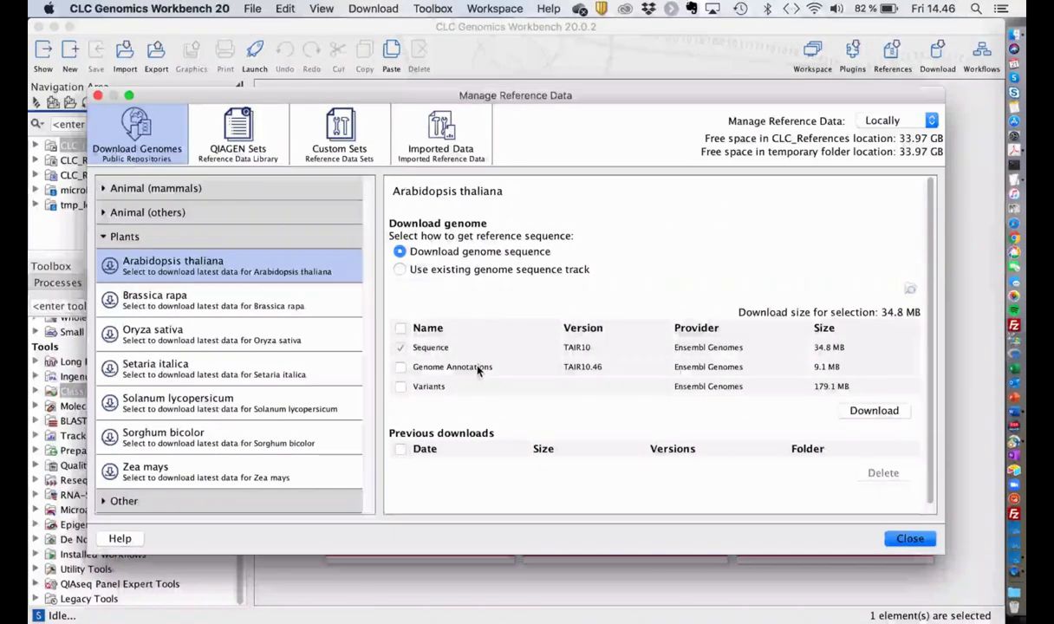
click(211, 298)
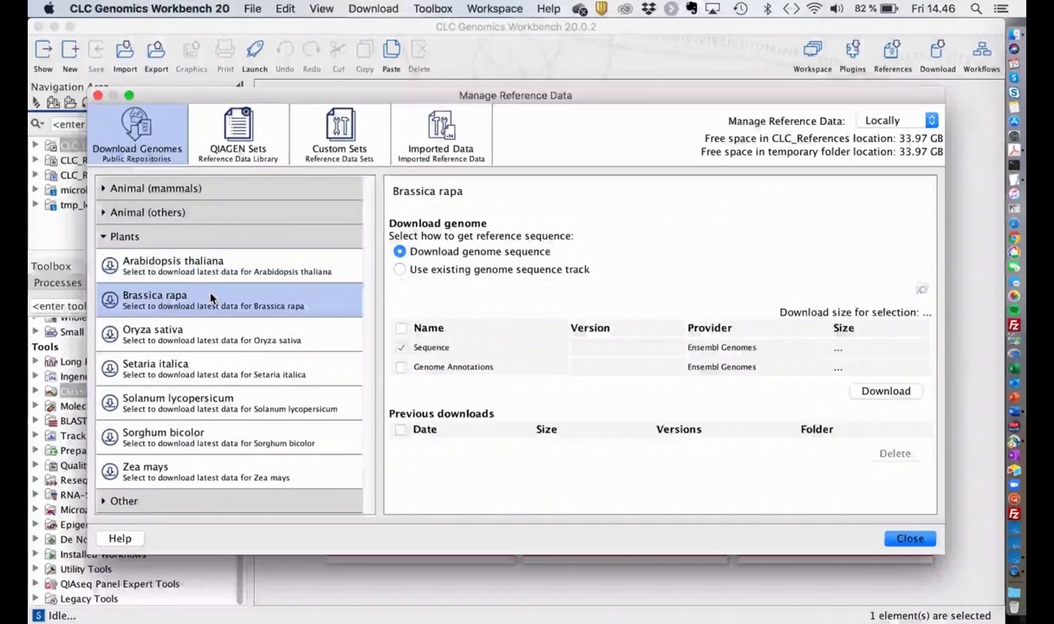
click(104, 236)
click(232, 139)
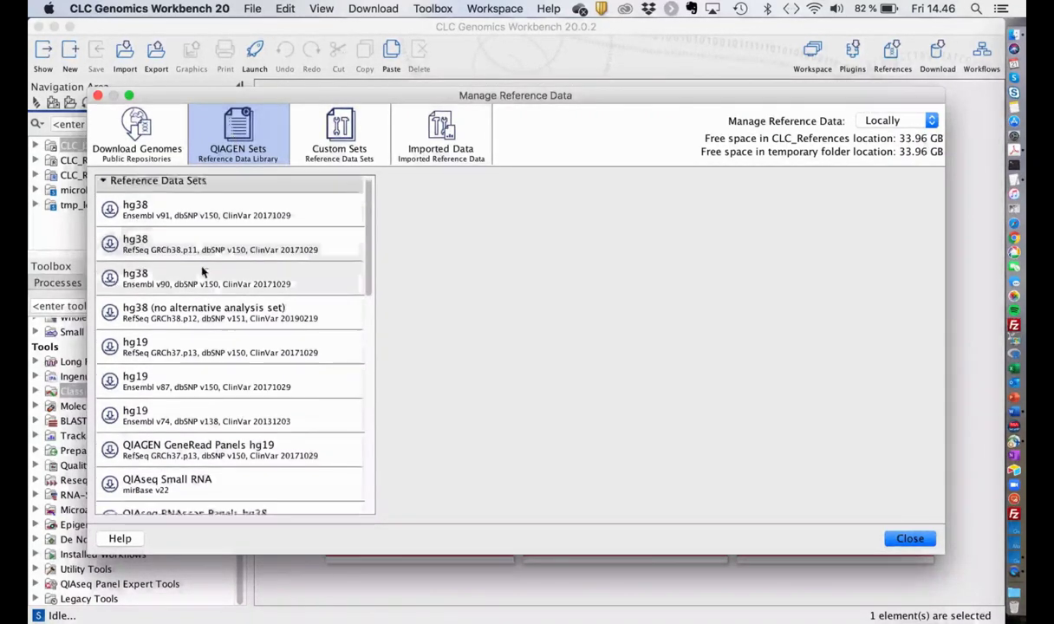
scroll(202, 271, down, 3)
scroll(202, 271, up, 1)
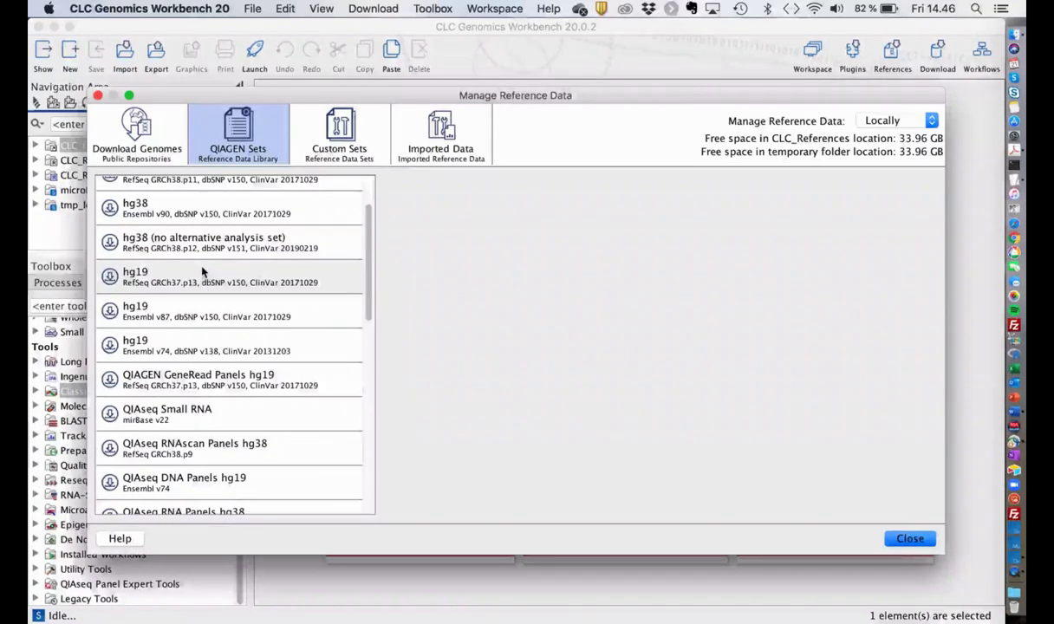
click(202, 242)
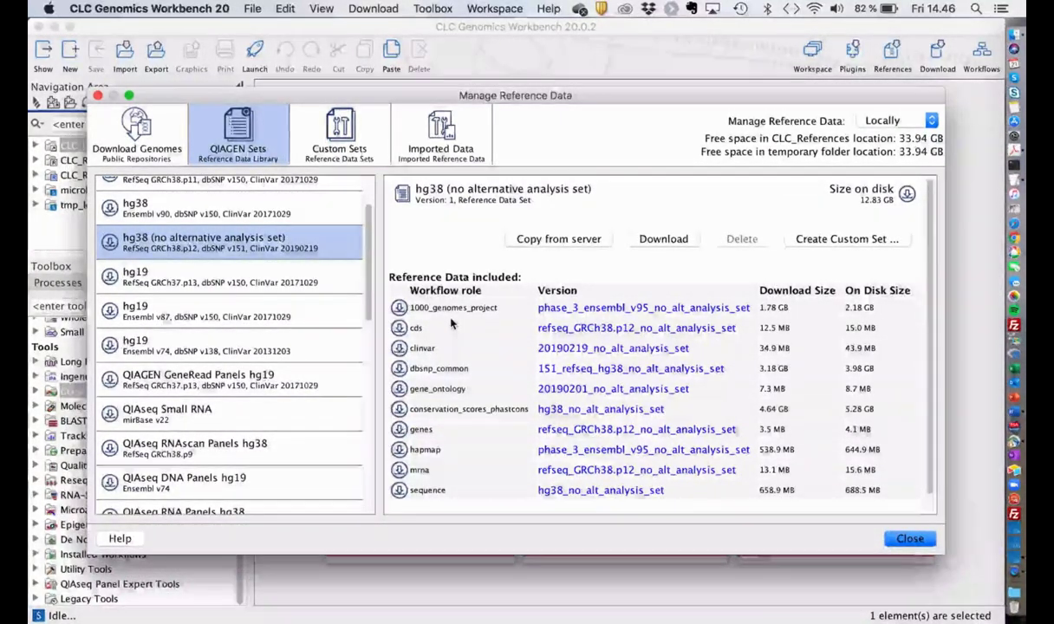
click(910, 538)
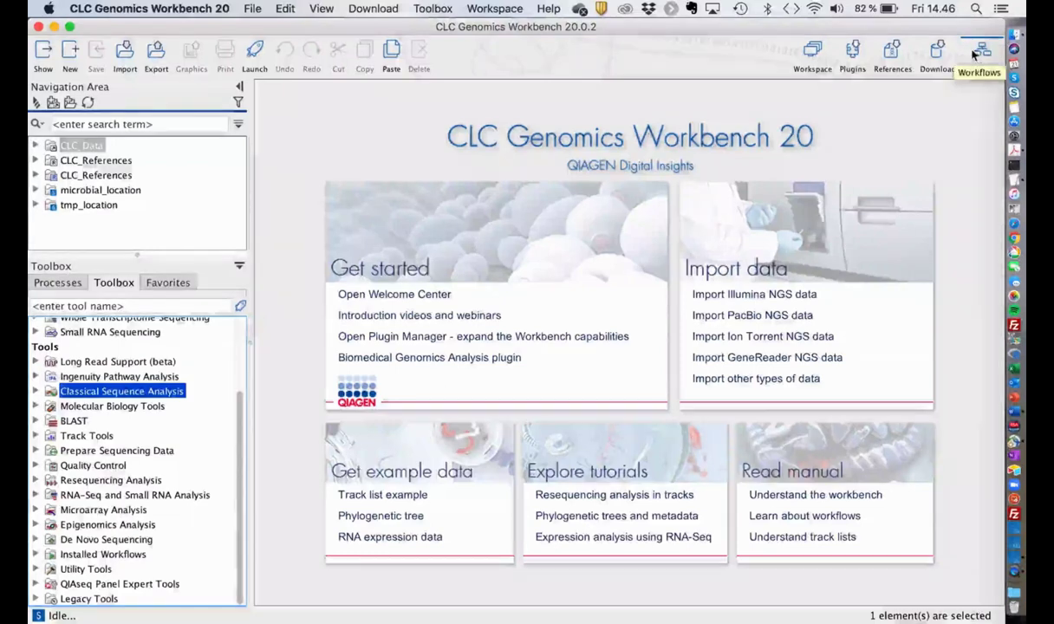
- Start a new blank workflow from the Workflows toolbar menu
click(943, 54)
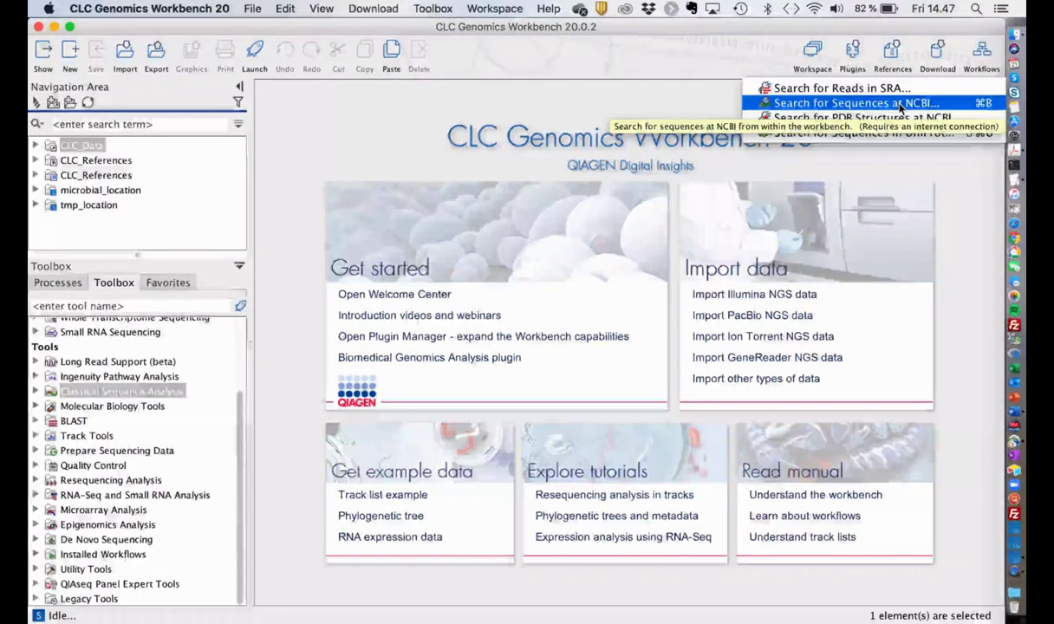
click(980, 52)
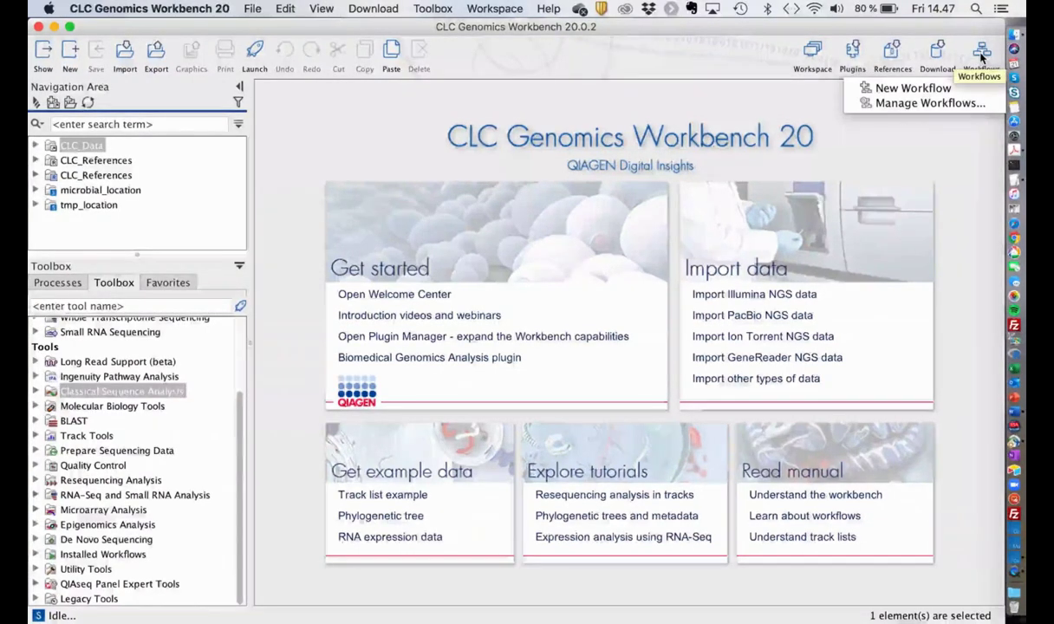
click(921, 90)
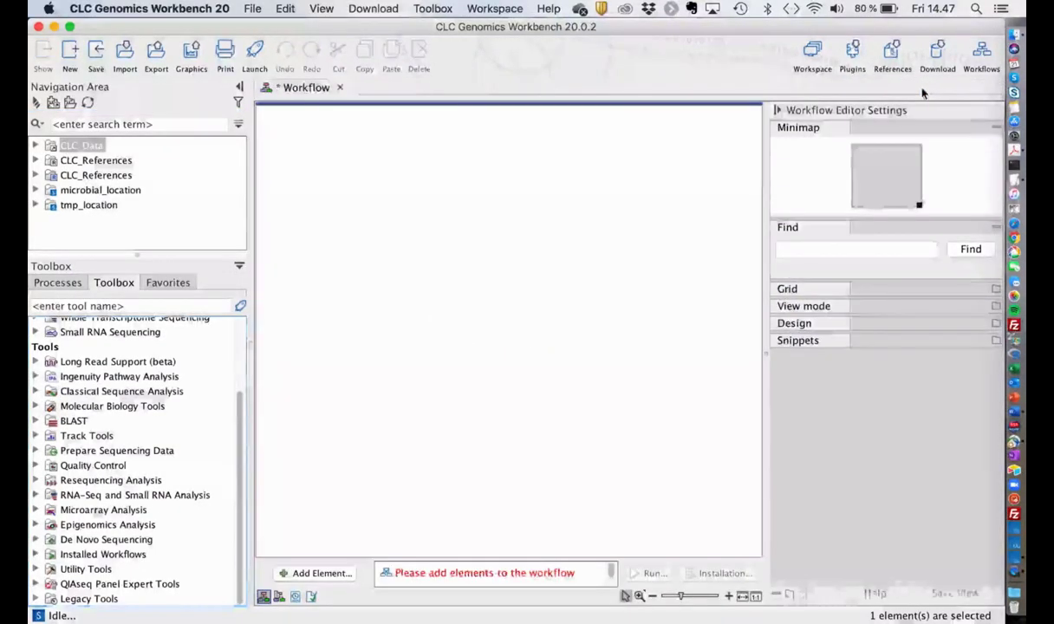
- Add a Trim Reads element to the workflow canvas via a 'trim' search
click(302, 574)
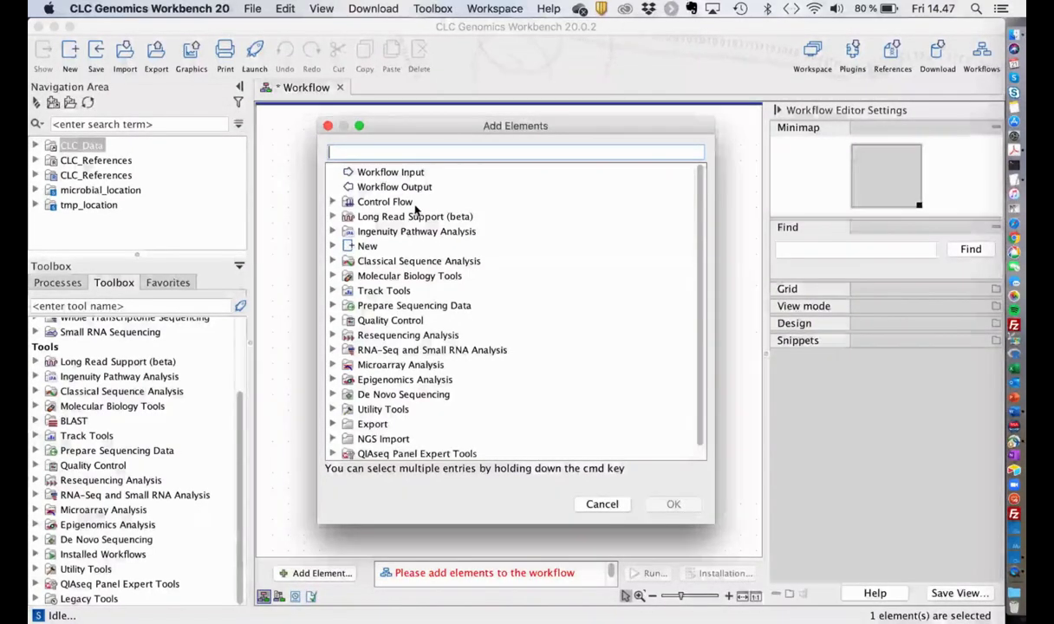
text(tri)
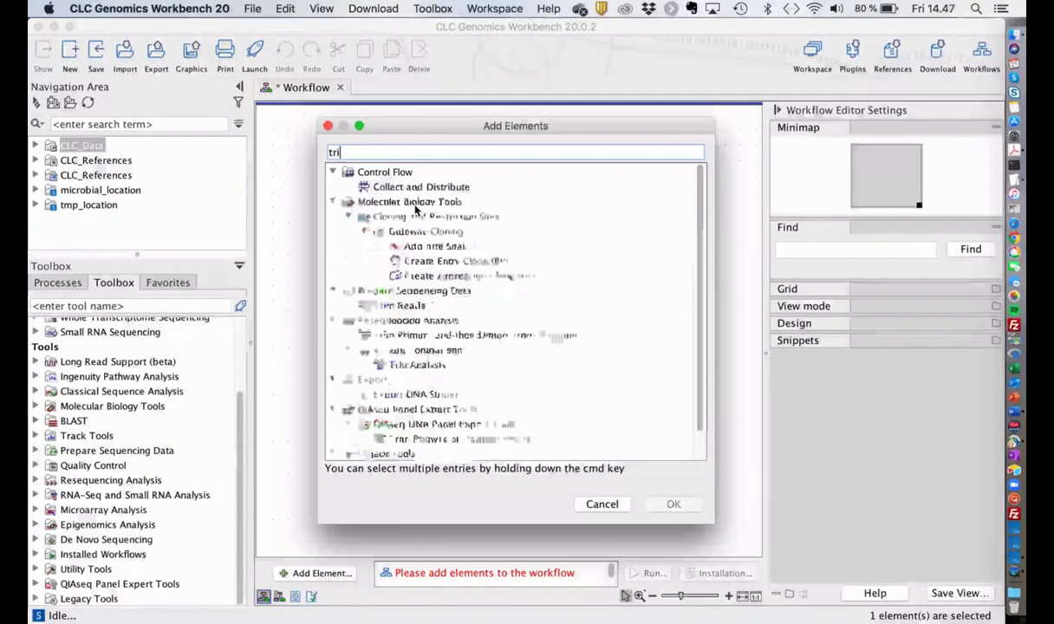
text(m)
click(371, 185)
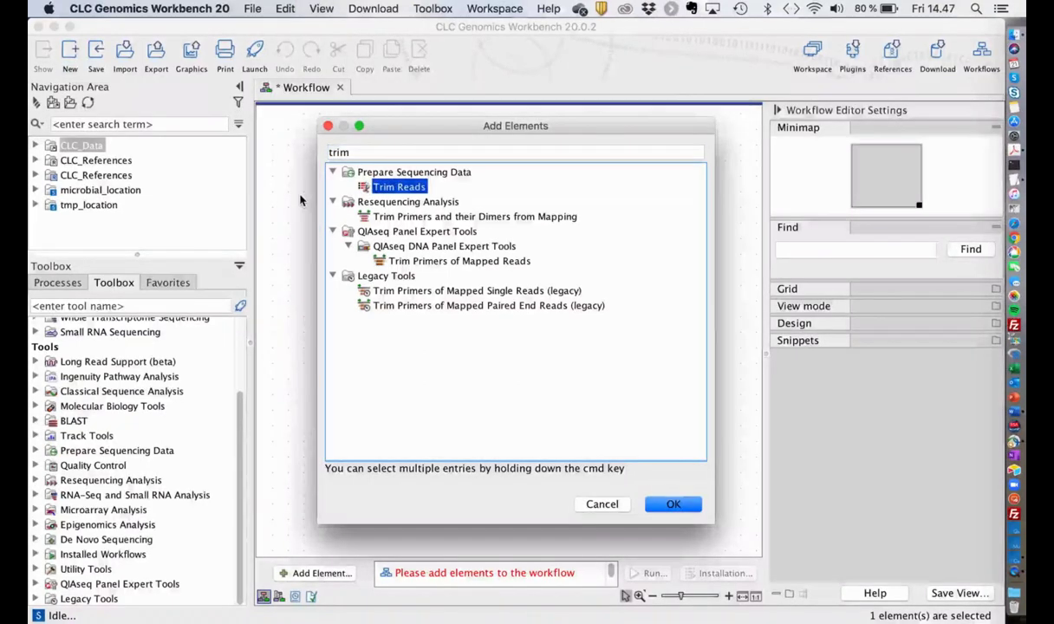
click(671, 510)
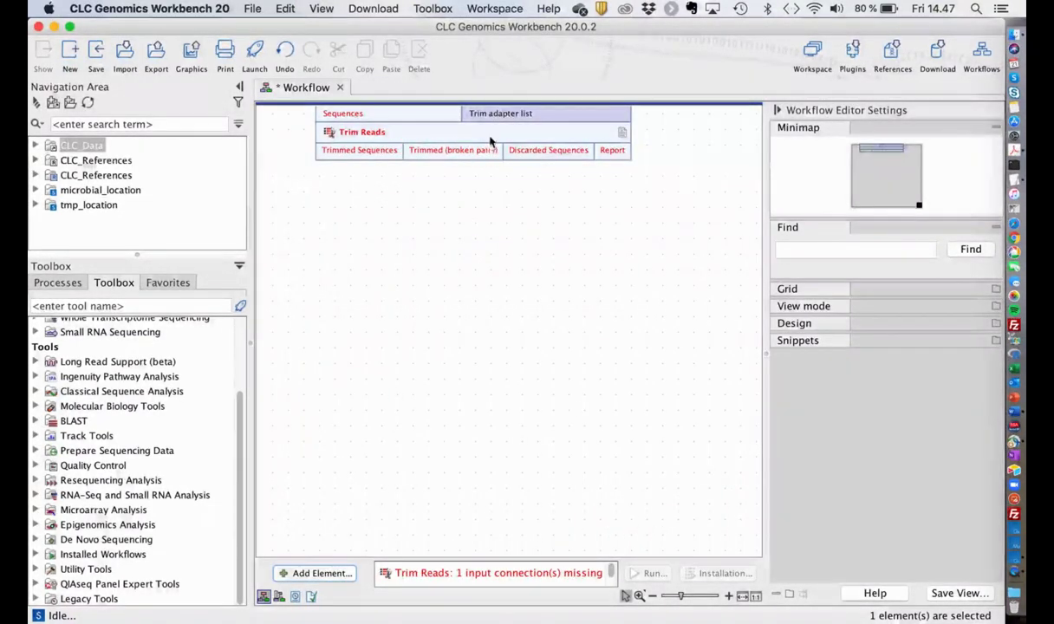
drag(489, 141, 476, 237)
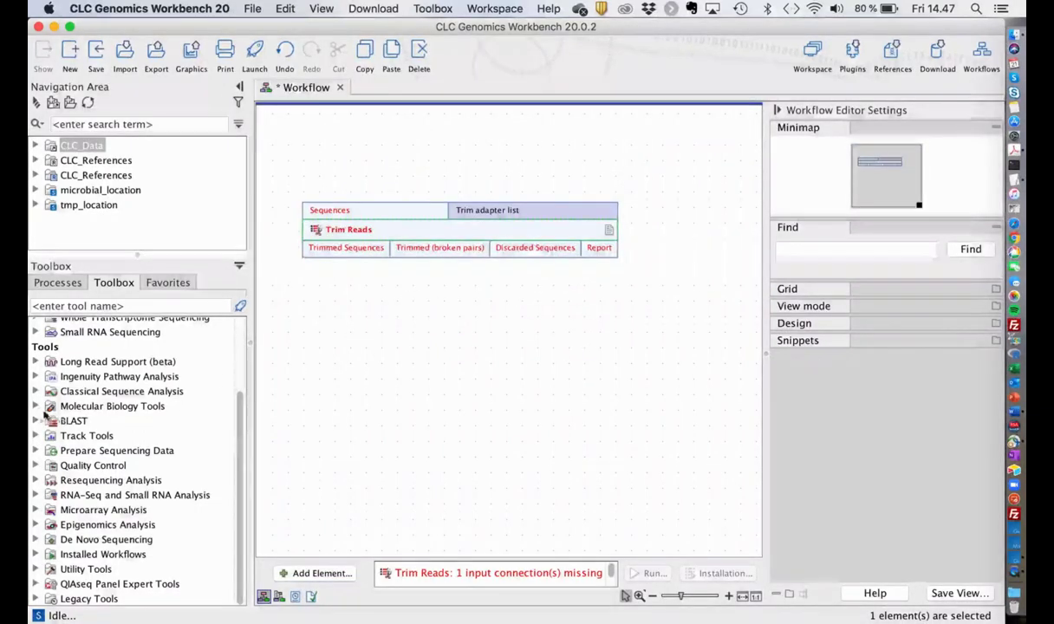
- Place Map Reads to Reference below Trim Reads and feed it the trimmed sequences
click(84, 307)
text(rese)
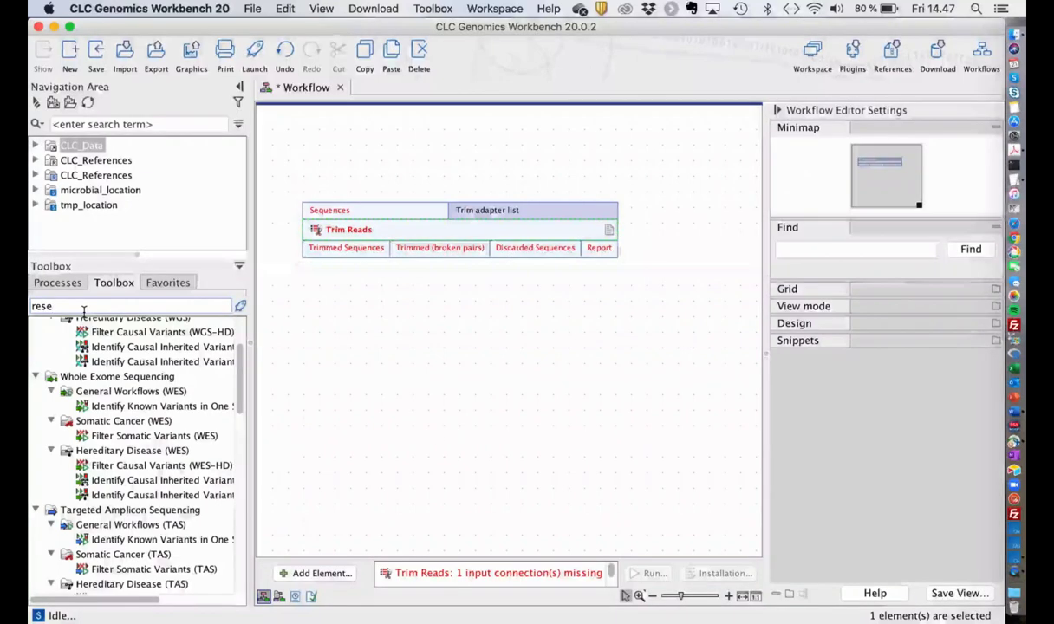
key(BackSpace)
key(BackSpace)
key(BackSpace)
key(BackSpace)
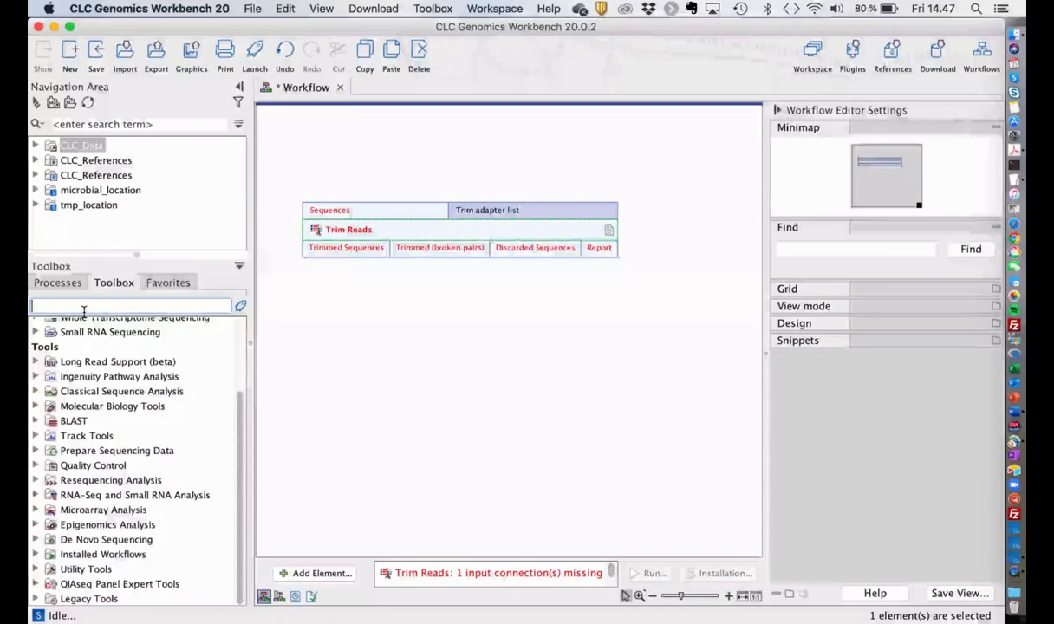
text(m)
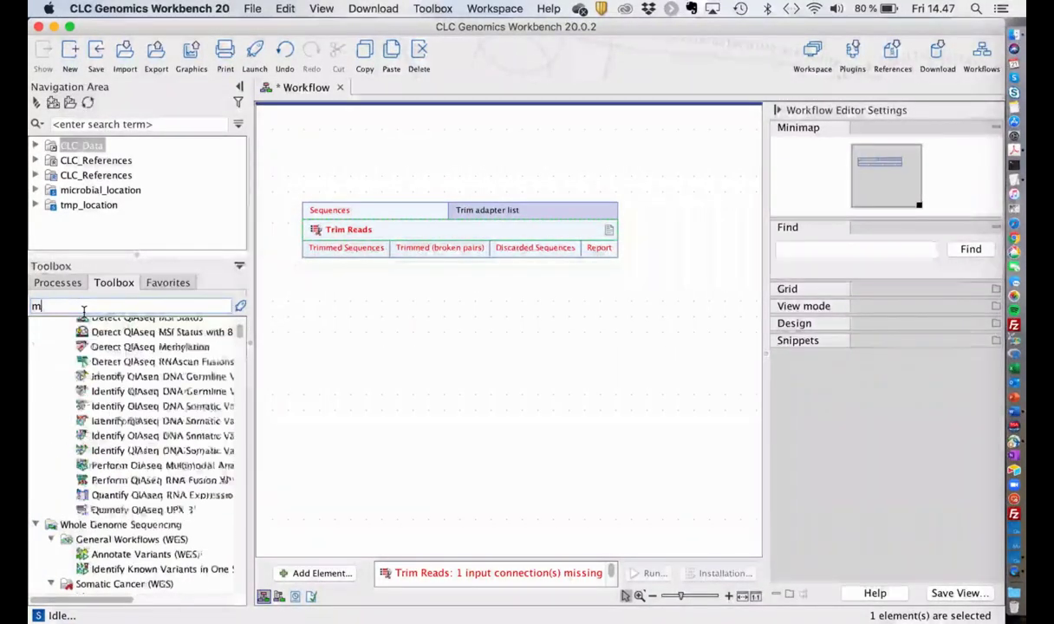
text(ap)
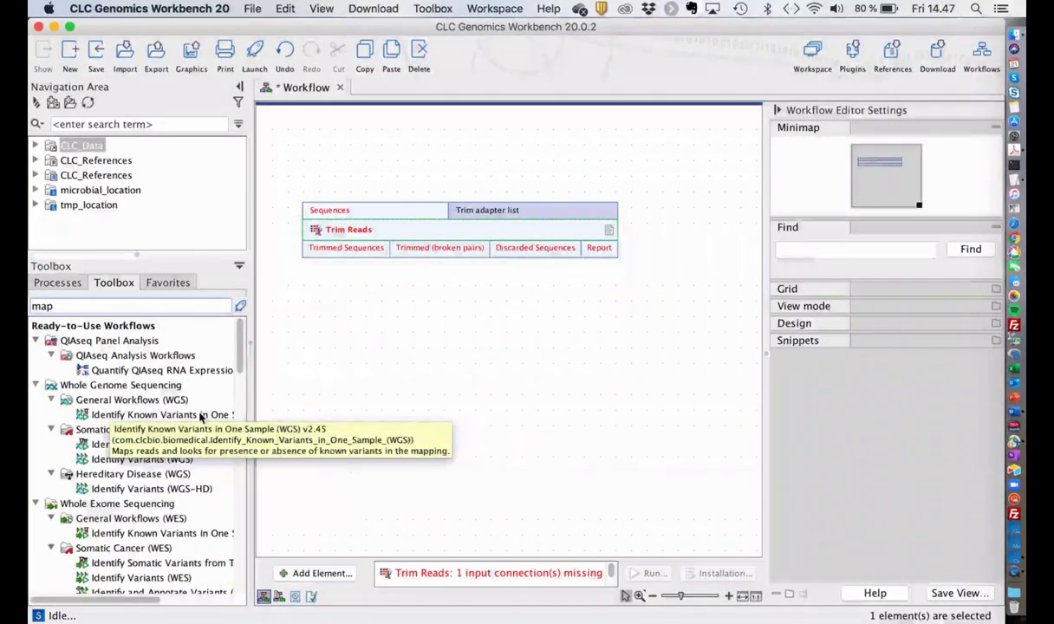
scroll(200, 416, down, 10)
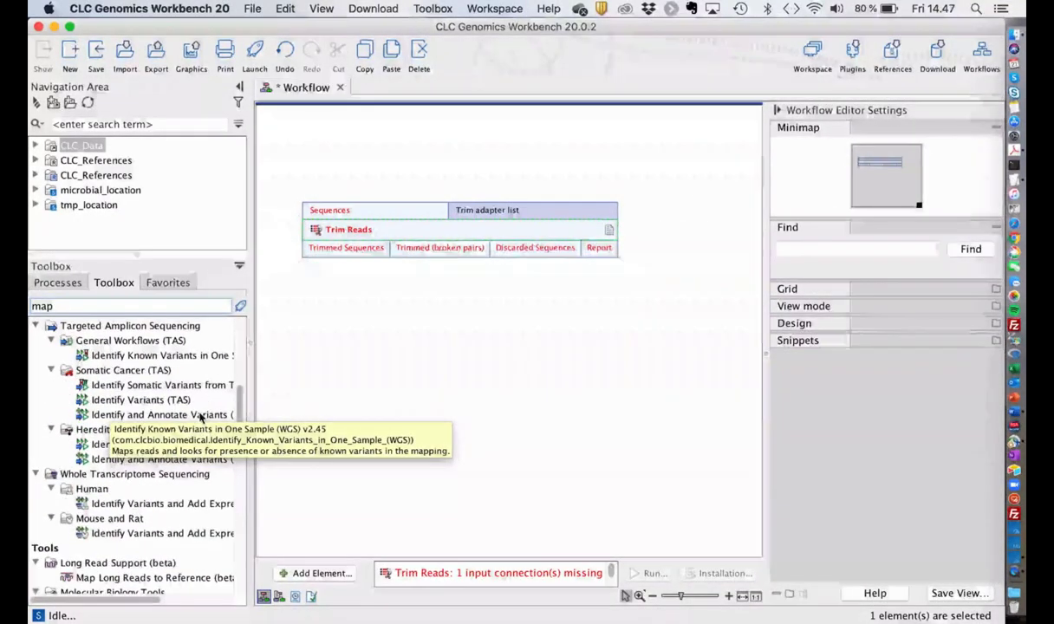
scroll(156, 537, down, 2)
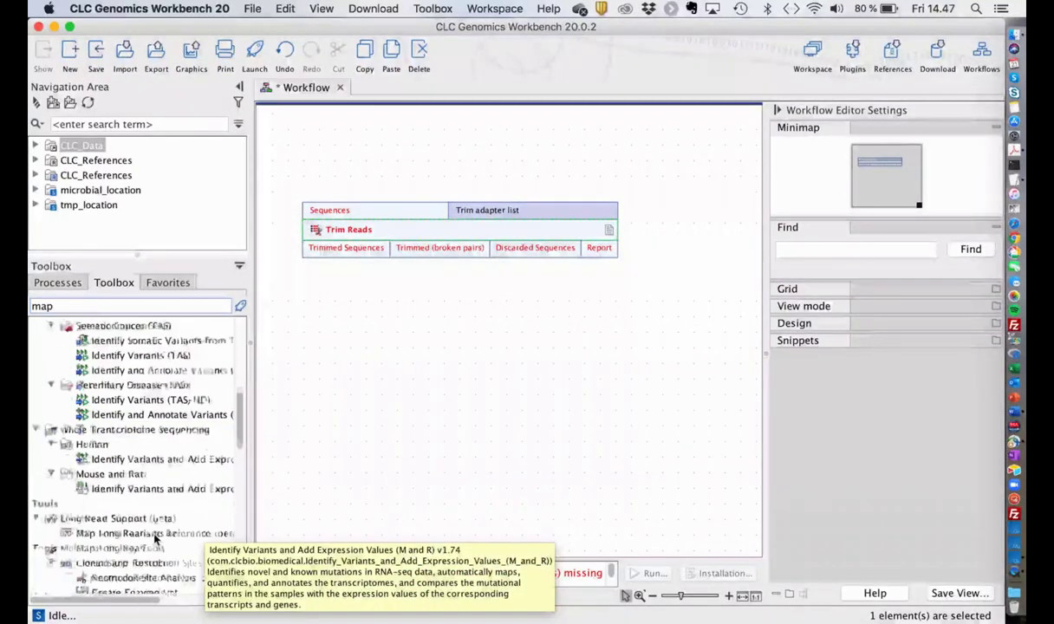
scroll(156, 538, down, 3)
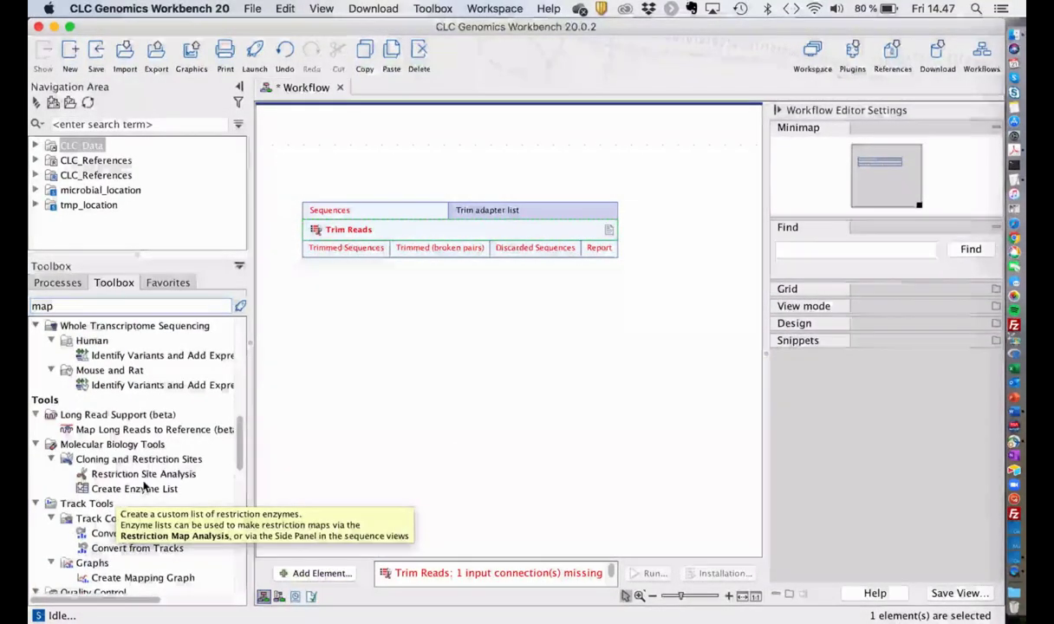
scroll(138, 486, down, 6)
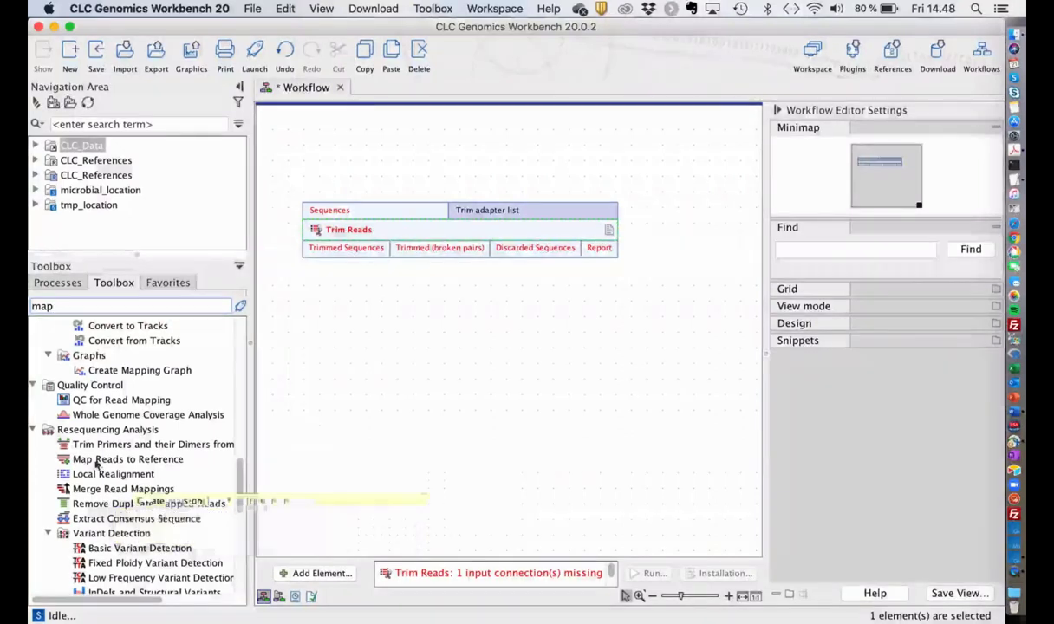
drag(68, 460, 417, 329)
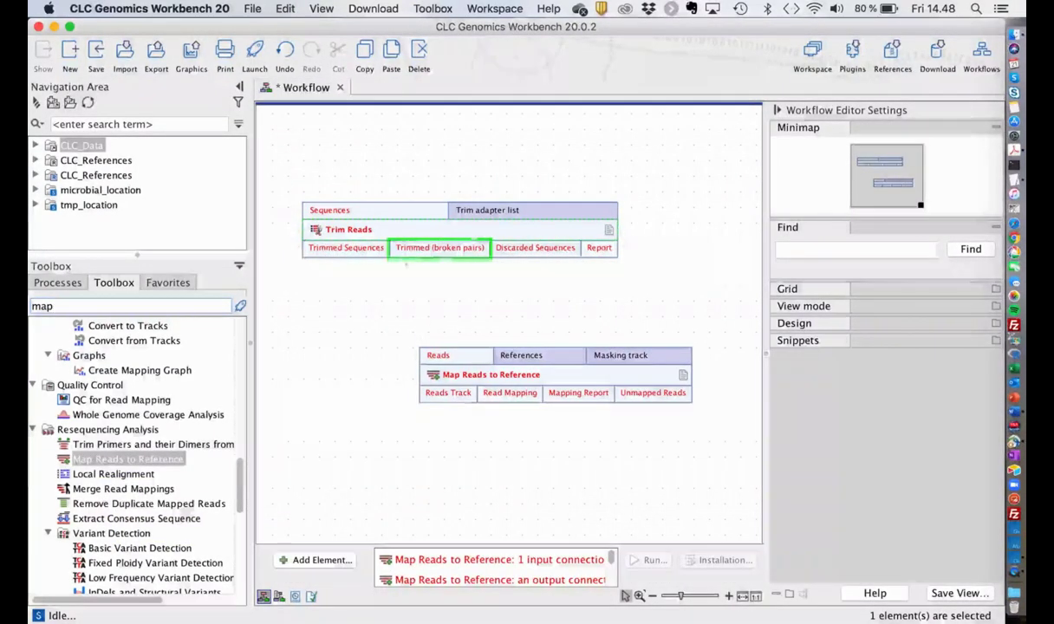
drag(362, 251, 440, 354)
- Add a Workflow Input to Trim Reads and make Reads Track a workflow output
right_click(385, 208)
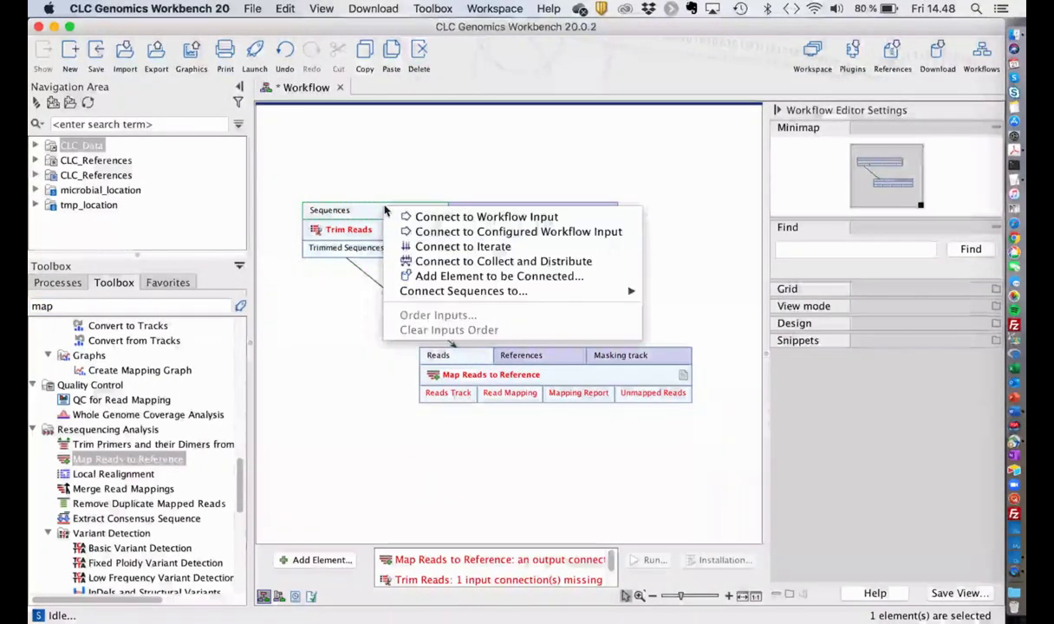
click(414, 216)
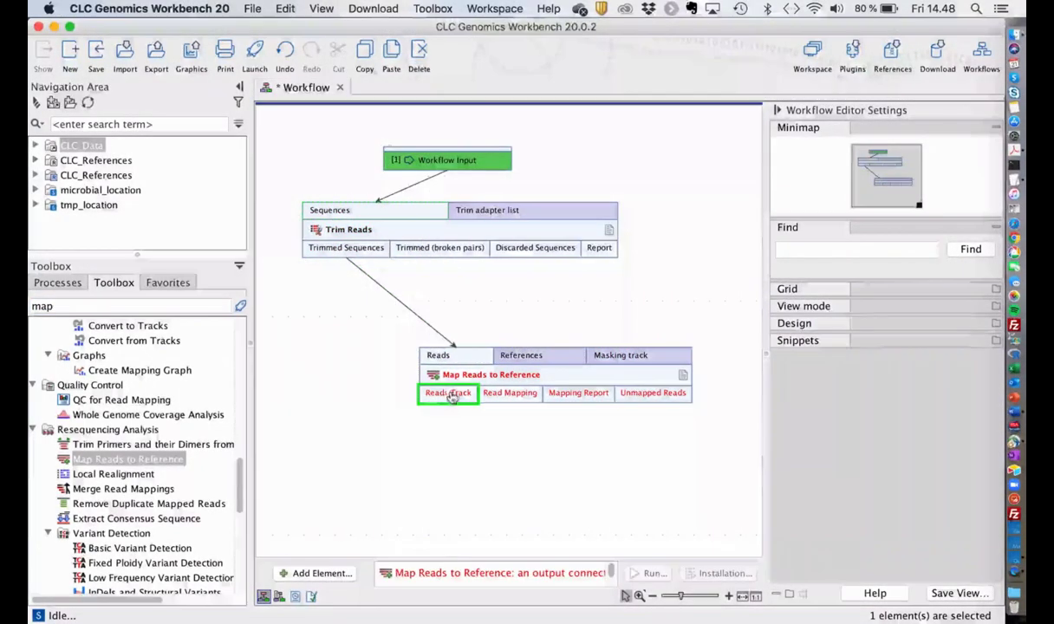
right_click(450, 394)
click(494, 403)
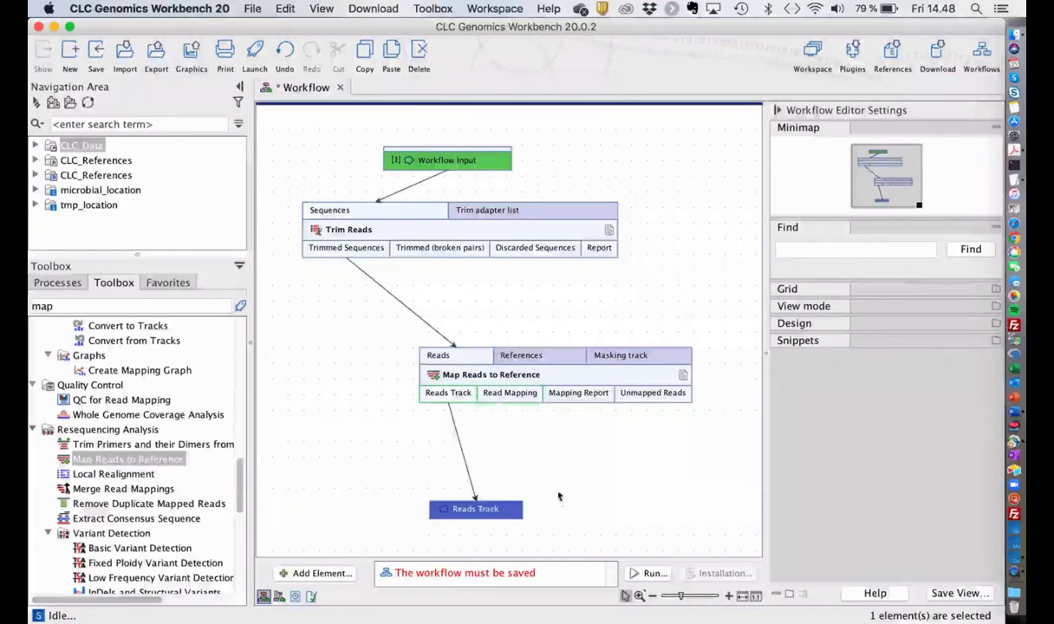
click(440, 507)
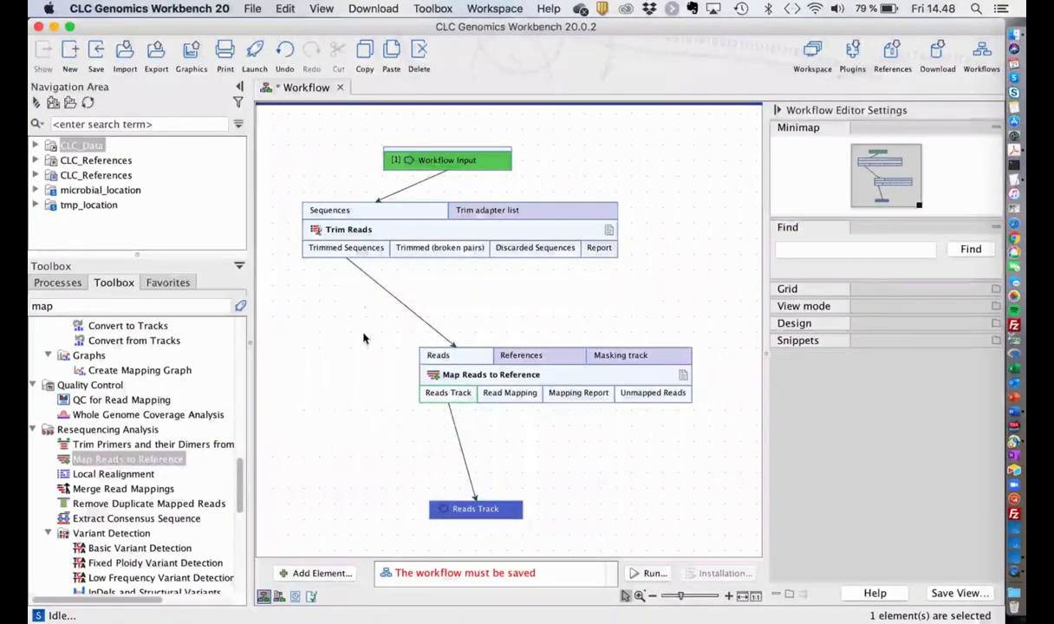
- Close the trim-and-map workflow without saving and scroll through the Welcome page's ready-to-use workflows
click(341, 88)
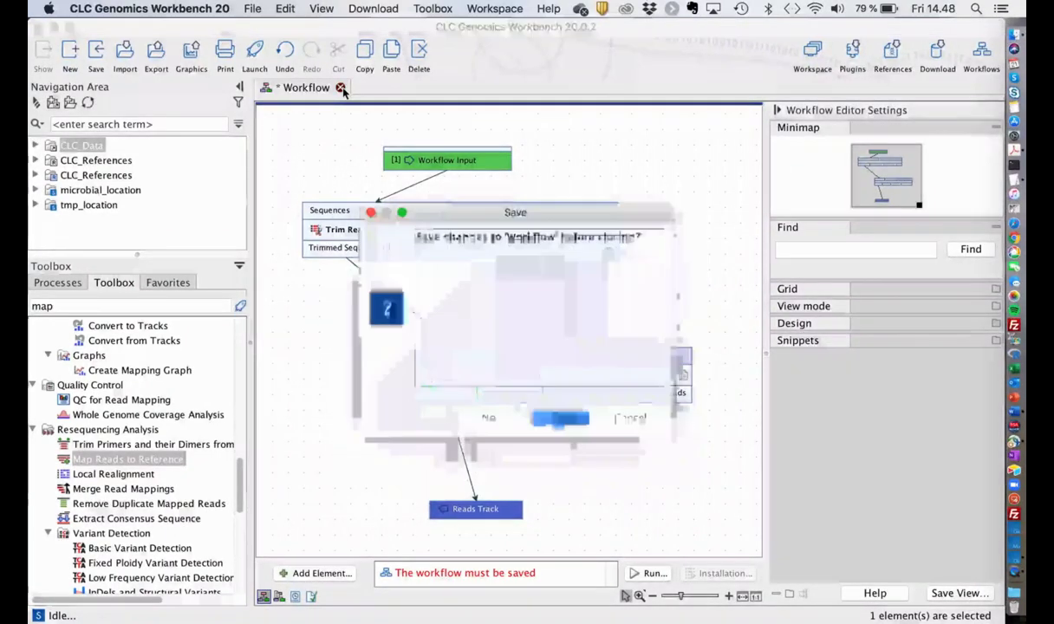
click(490, 419)
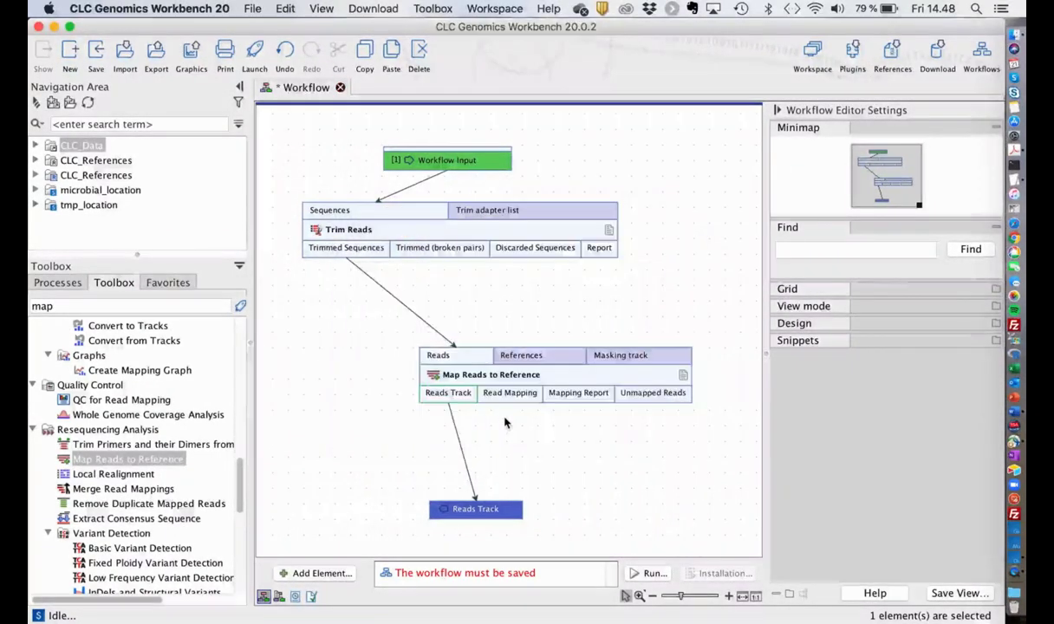
click(341, 88)
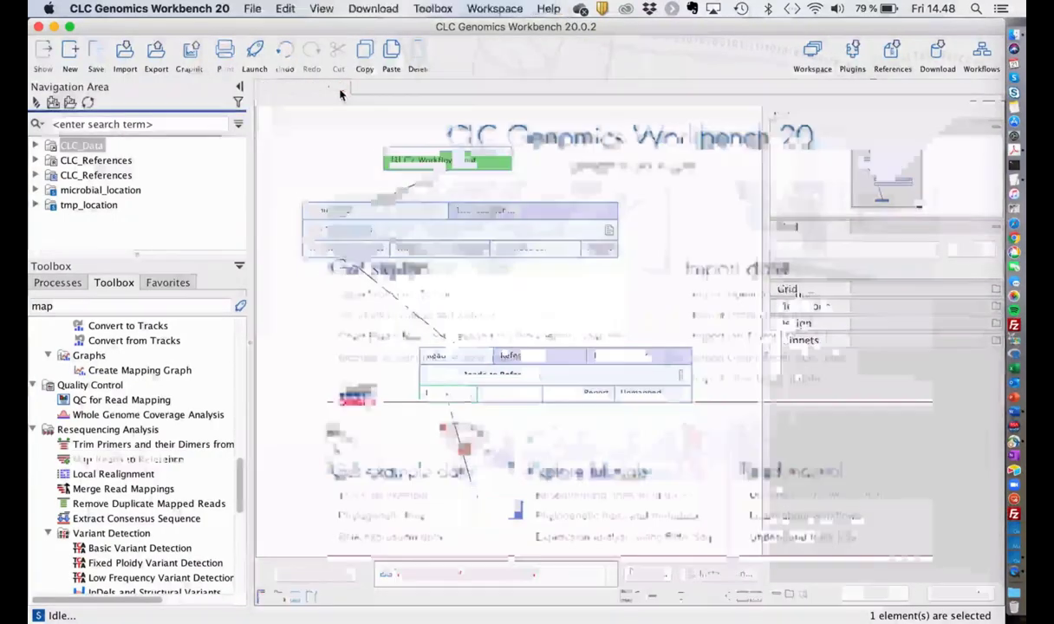
scroll(130, 416, up, 10)
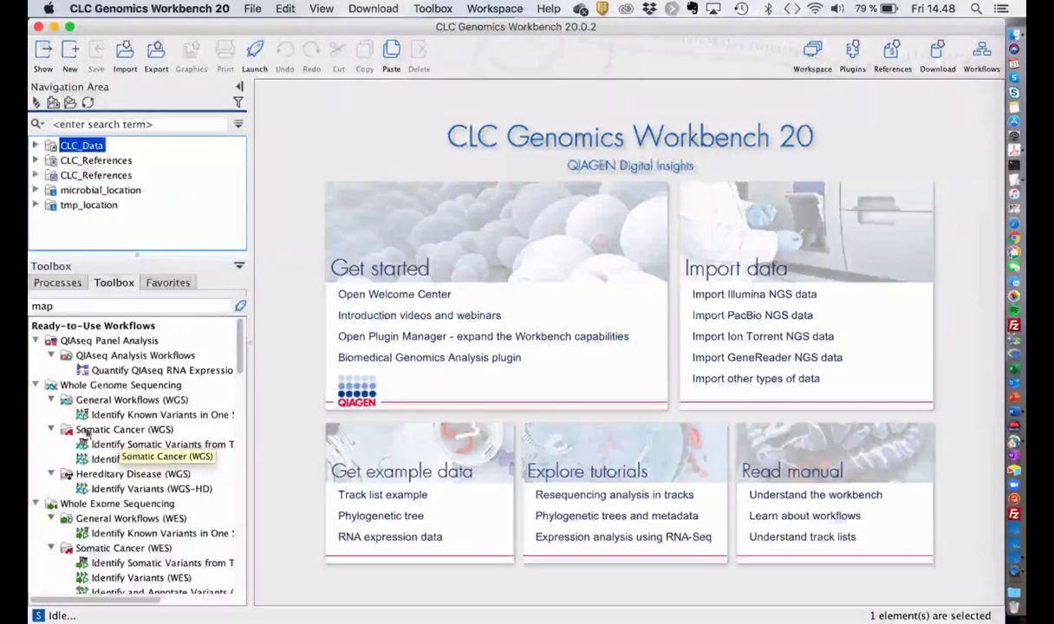
scroll(86, 429, right, 1)
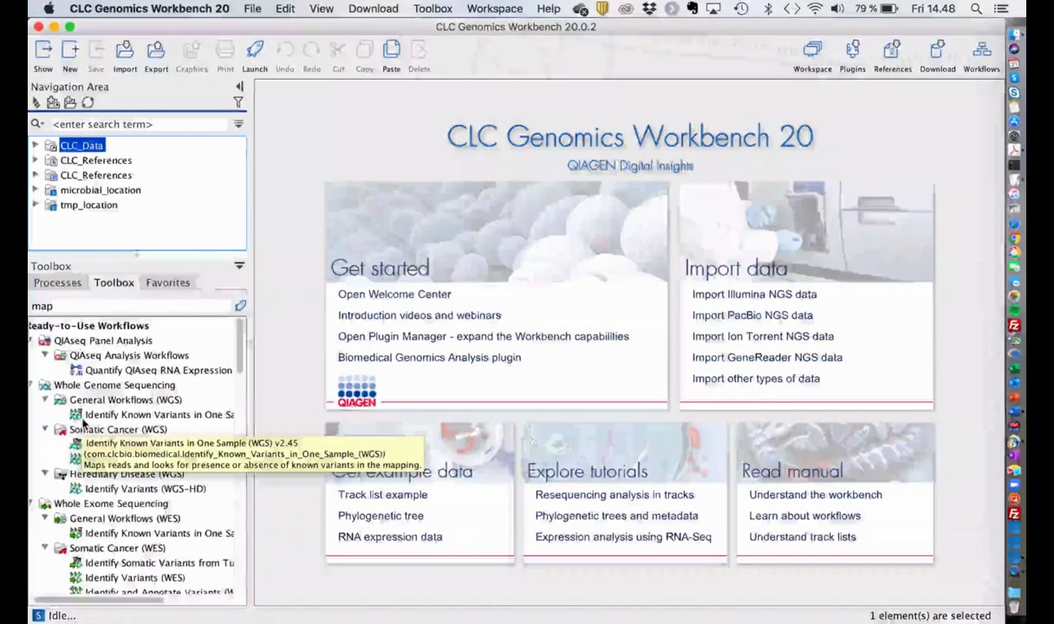
scroll(83, 420, right, 1)
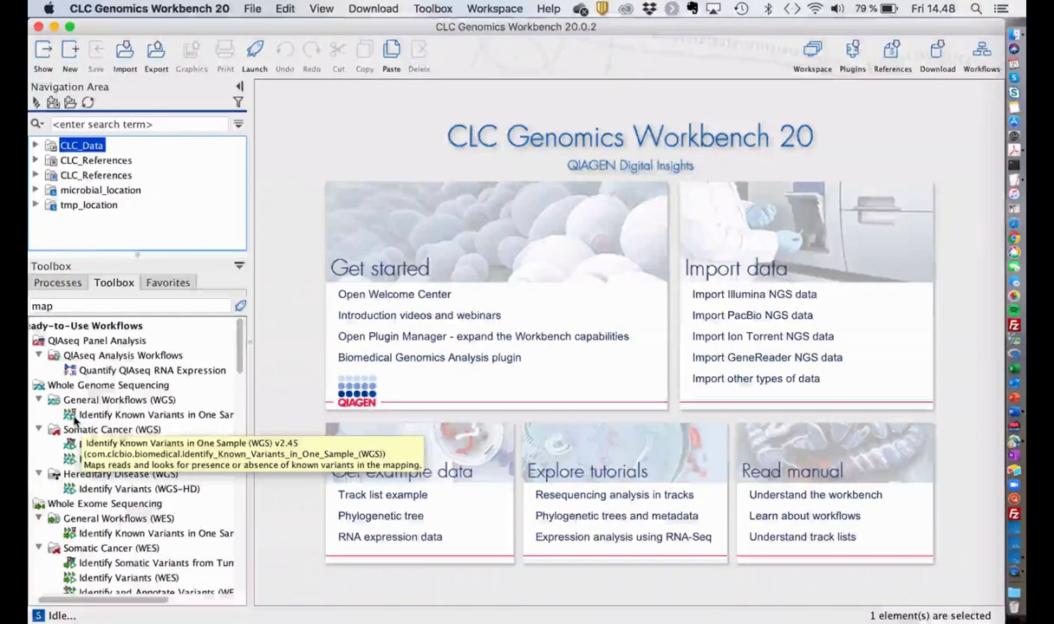
- Open a copy of Identify Known Variants (WGS) and reach Map Reads to Reference's mapping options
right_click(96, 416)
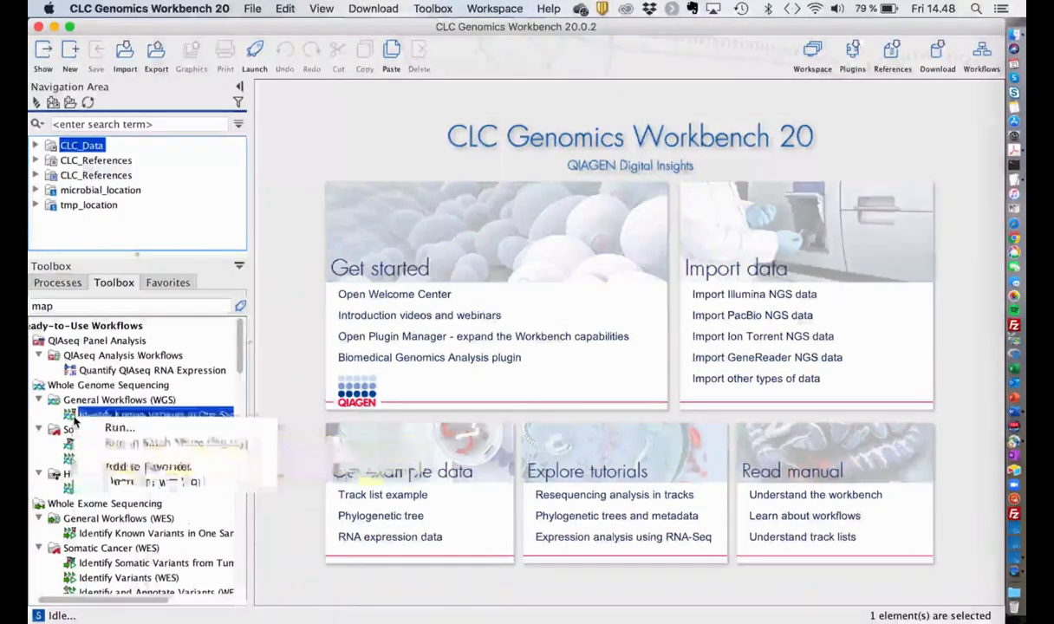
click(119, 481)
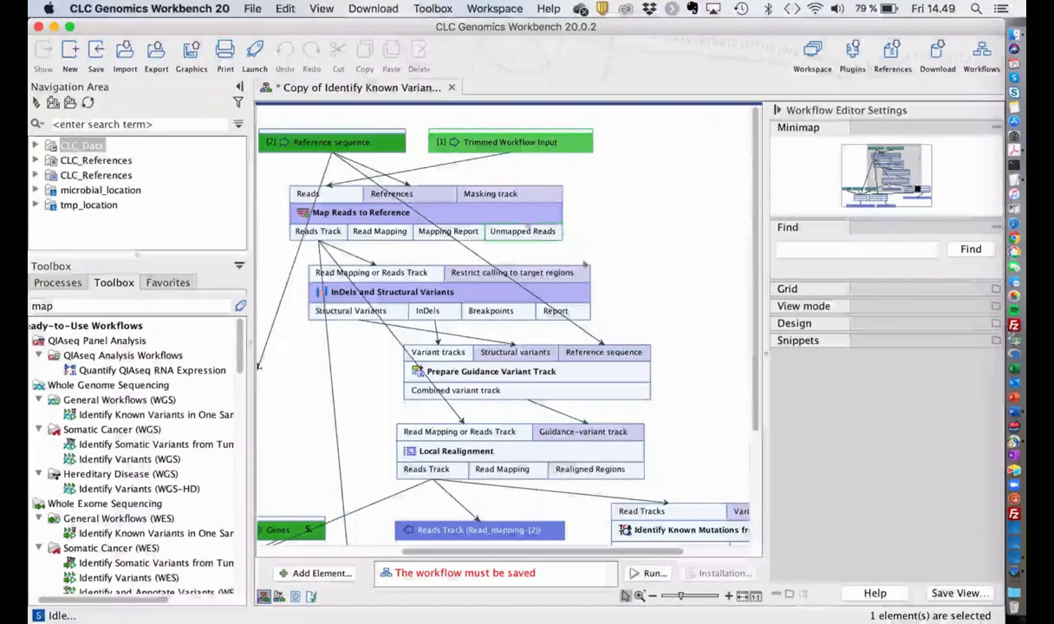
double_click(525, 220)
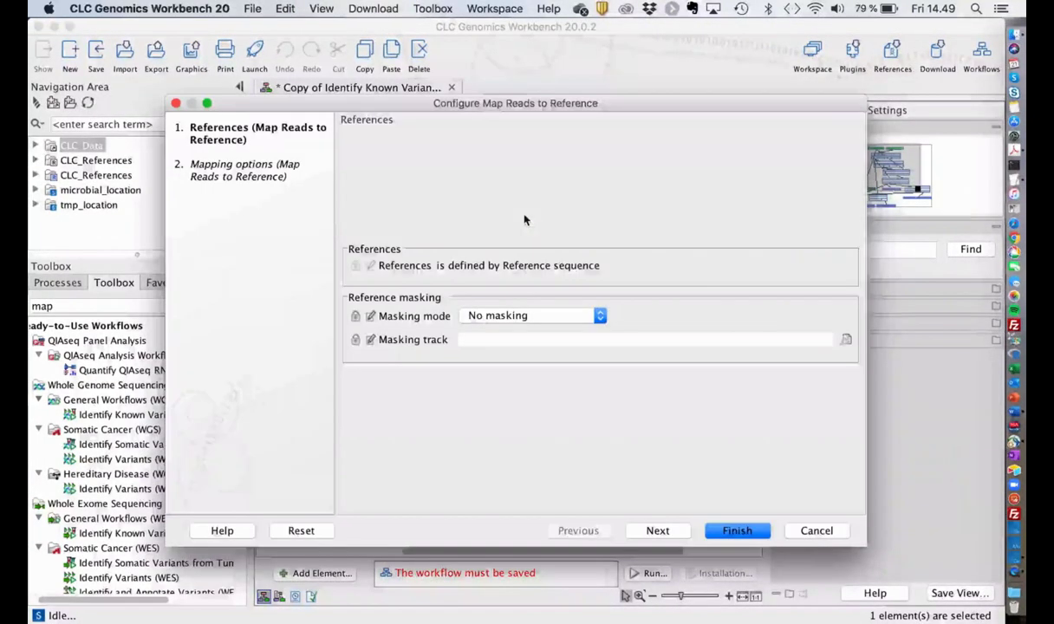
click(657, 532)
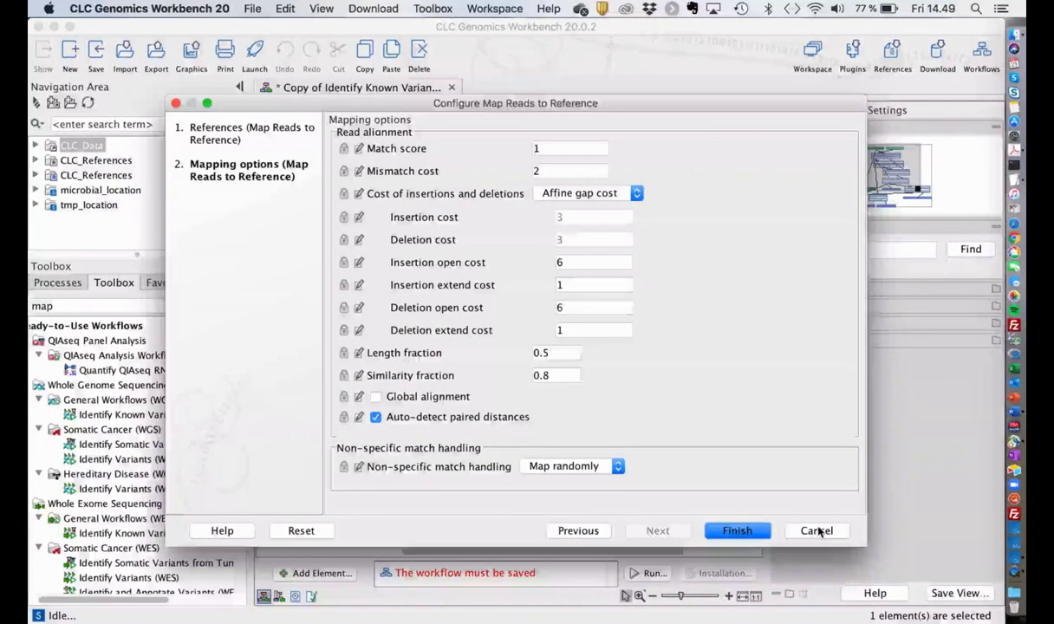
- Read the Mapping parameters section of the read mapping help, then close help
click(216, 534)
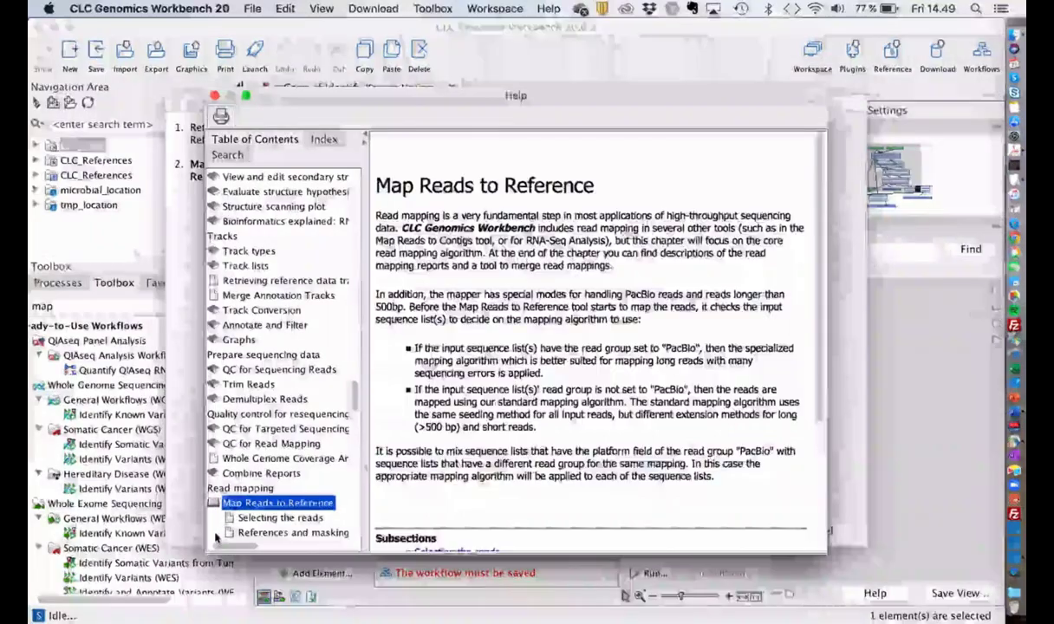
scroll(506, 382, down, 10)
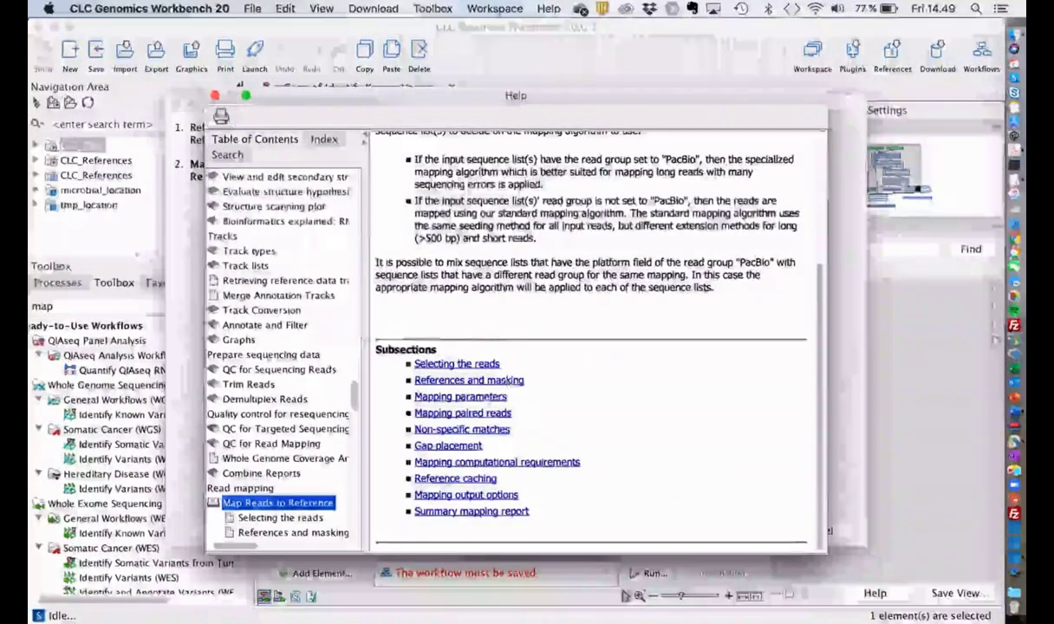
click(460, 396)
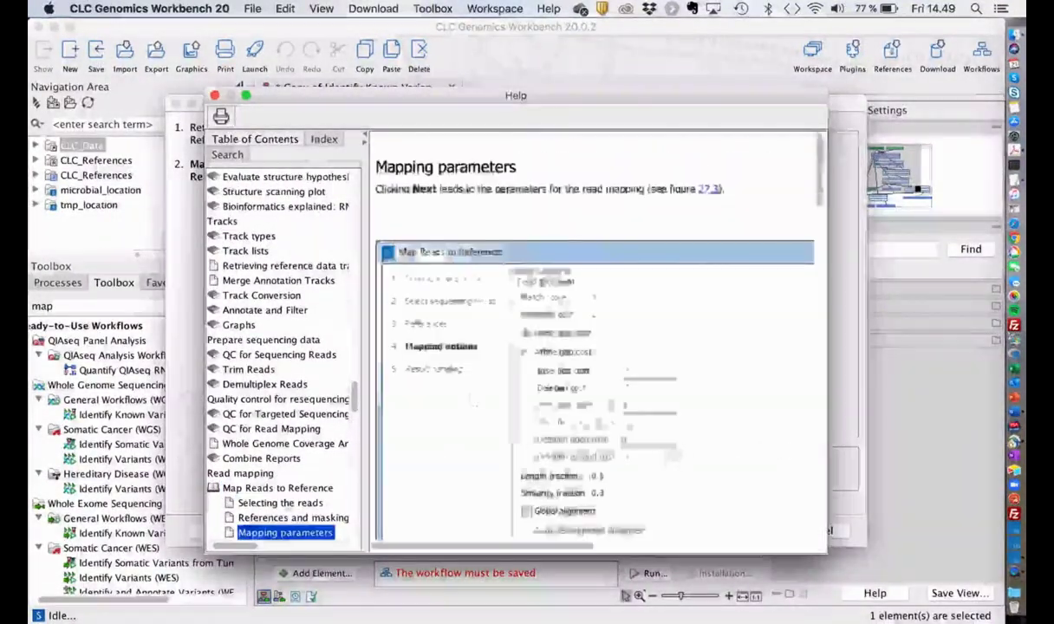
scroll(570, 323, down, 15)
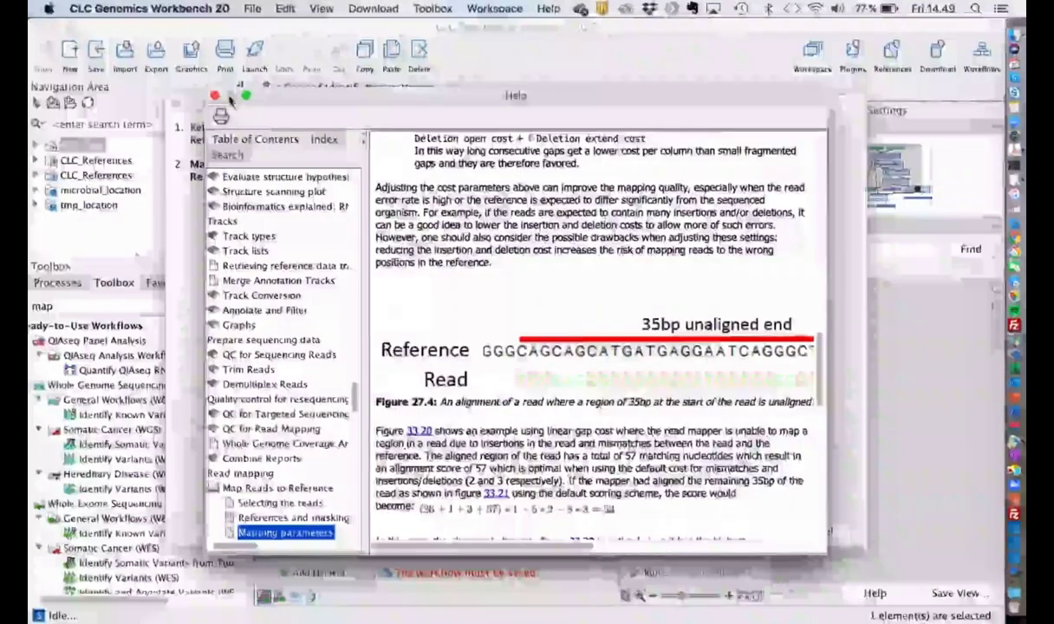
click(216, 97)
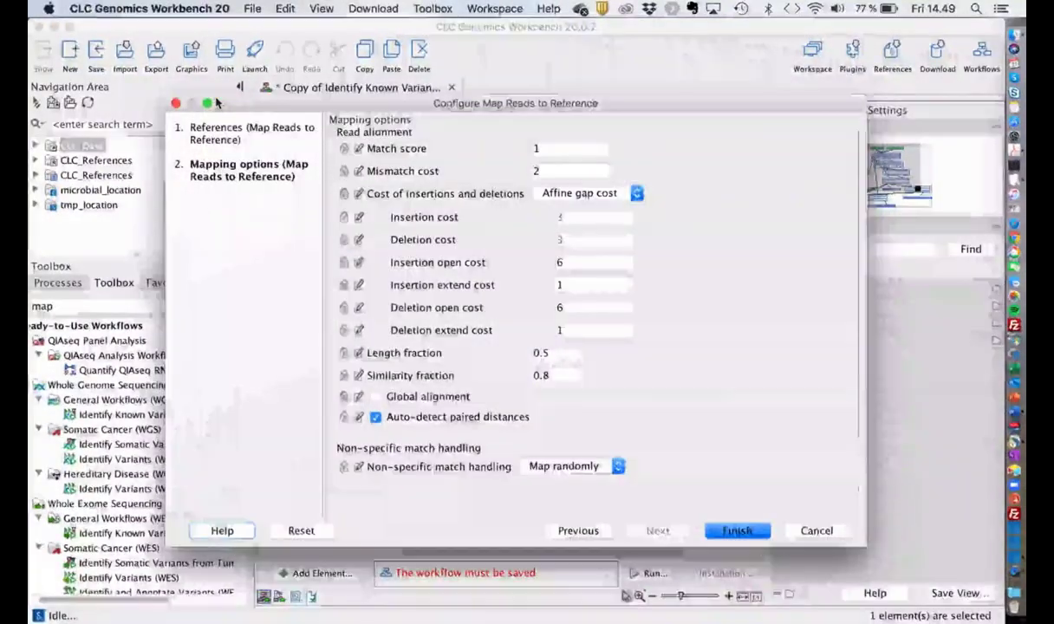
- Close the mapping settings and collapse the Whole Exome, Targeted Amplicon, Transcriptome and QIAseq workflow folders
click(176, 103)
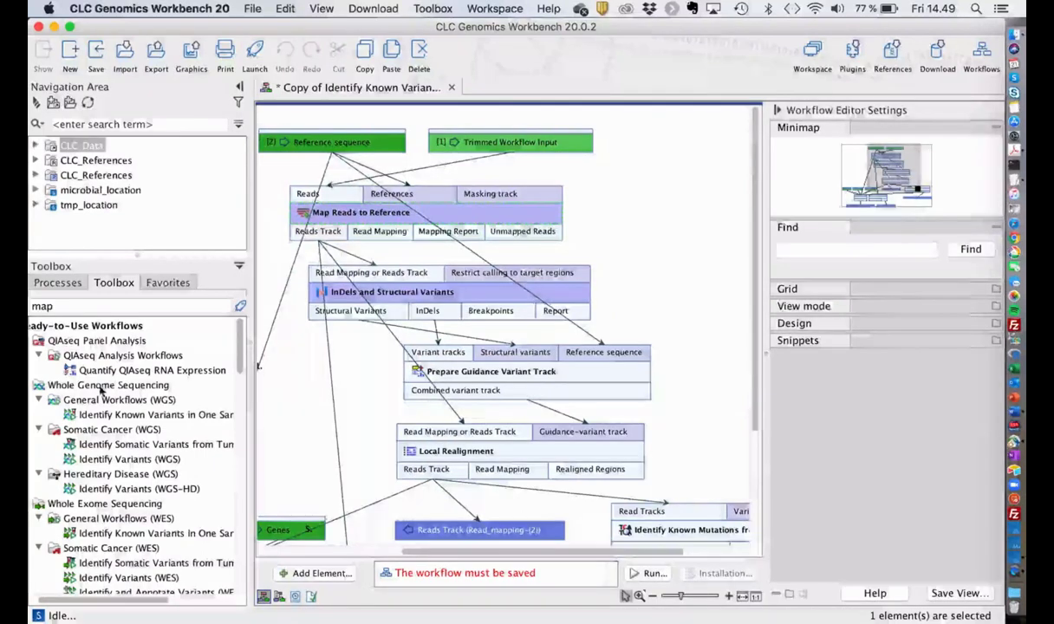
scroll(100, 392, left, 2)
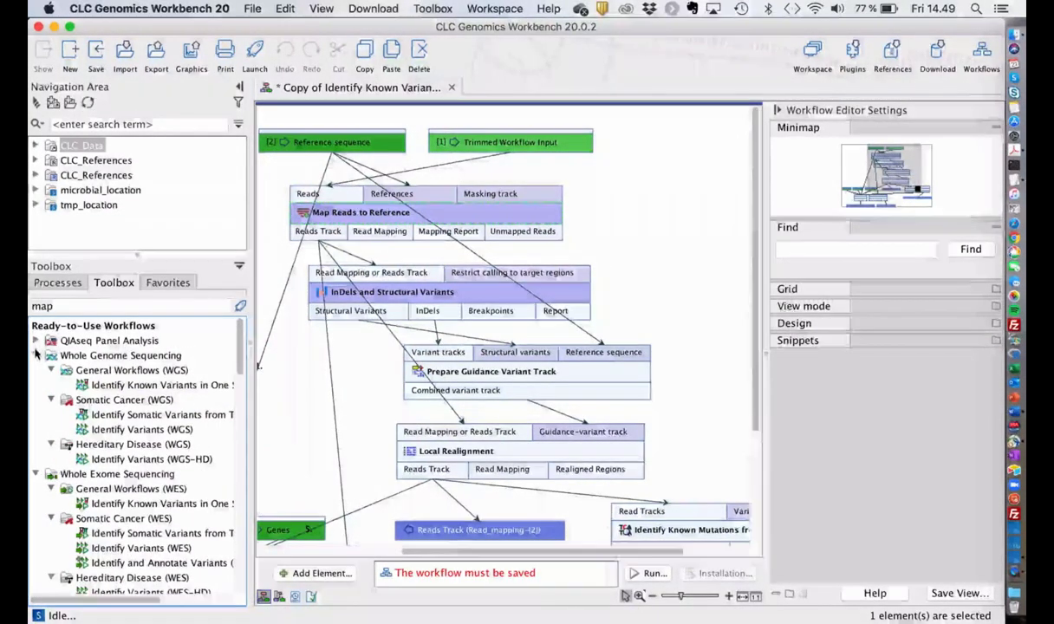
click(36, 370)
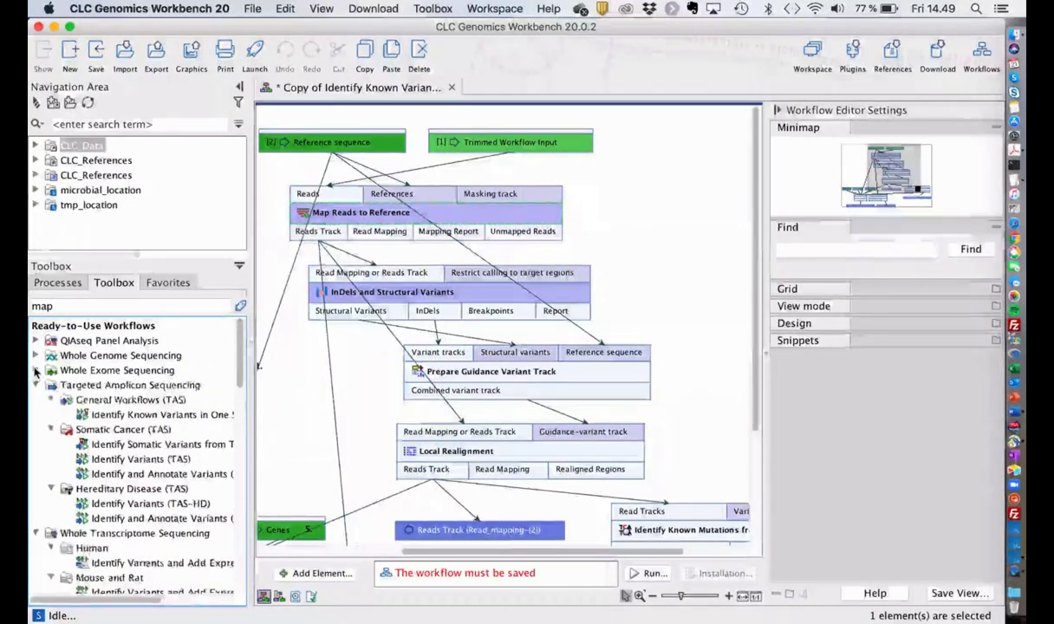
click(36, 384)
click(35, 399)
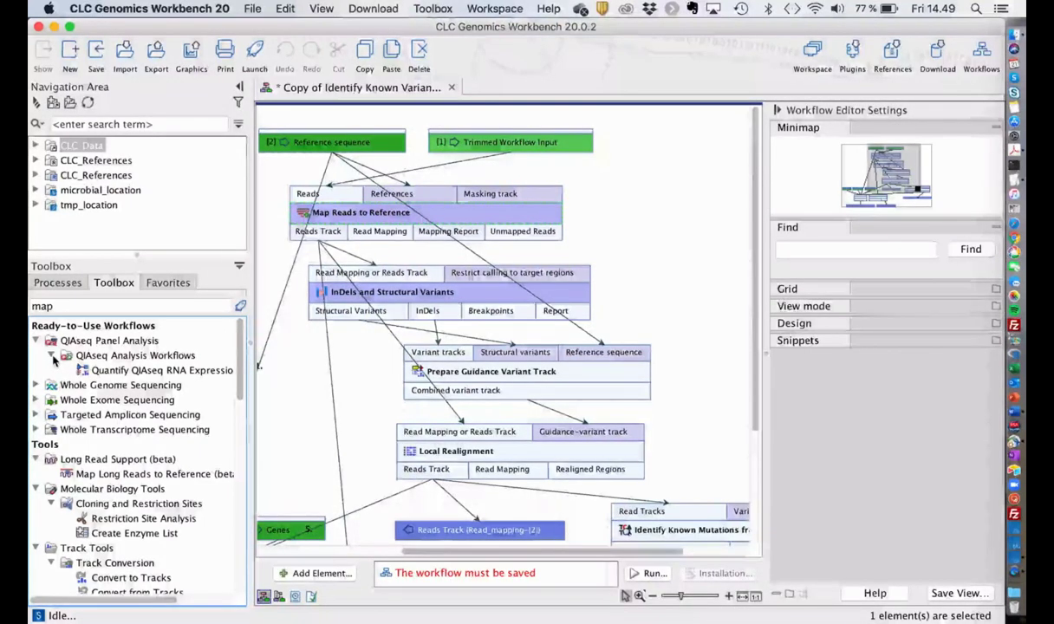
click(52, 355)
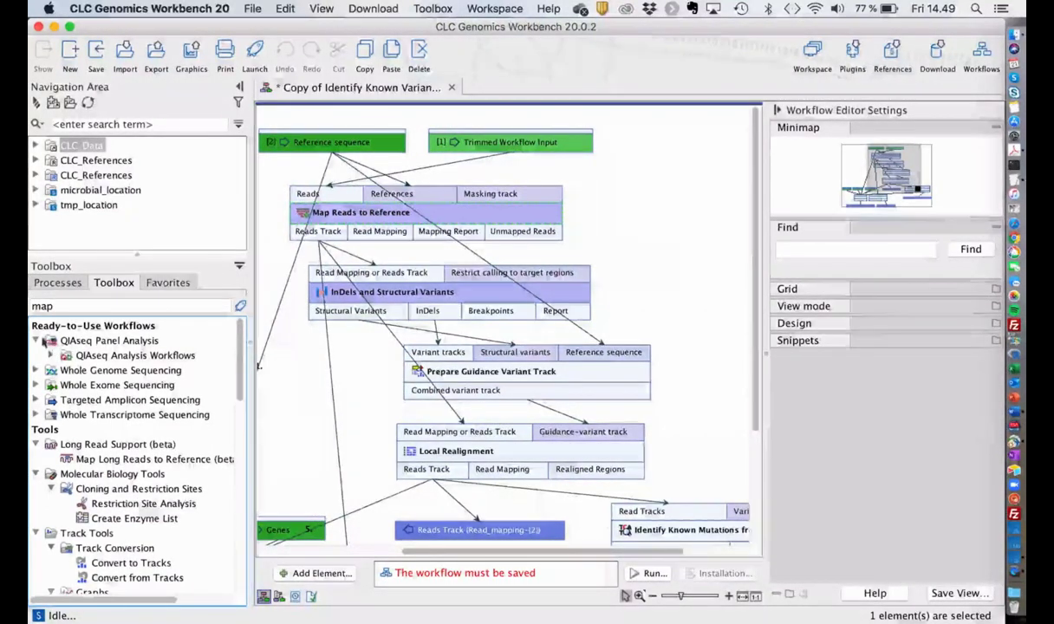
click(37, 341)
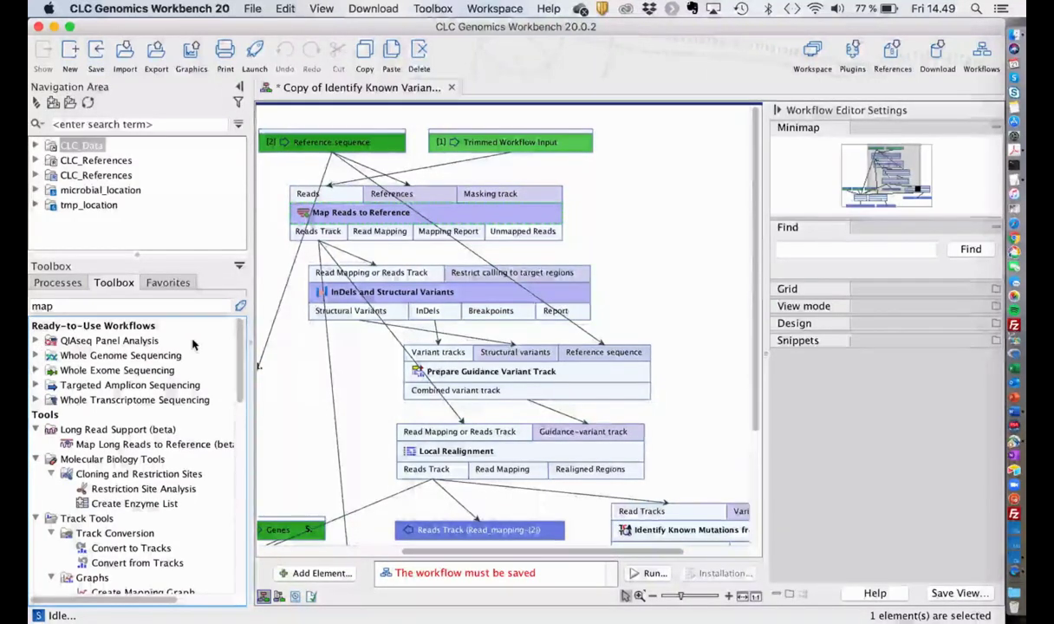
- Switch to QuickTime Player and reveal all its hidden windows
key(super+Tab)
key(super+Tab)
key(super+Tab)
key(super+Tab)
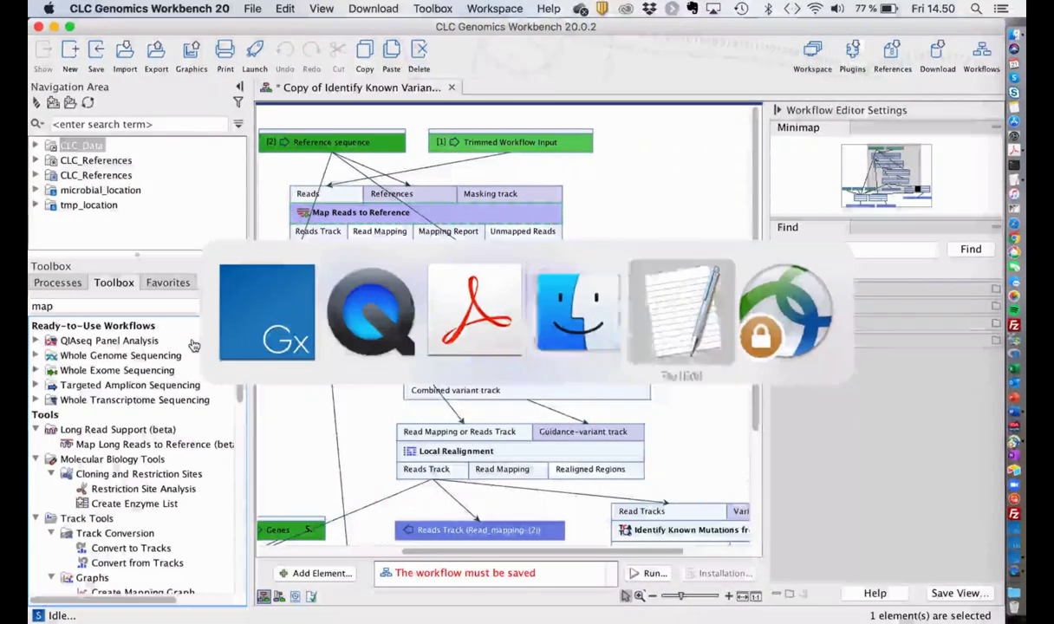
key(super+shift+Tab)
key(super+shift+Tab)
key(super+shift+Tab)
key(super+shift+Tab)
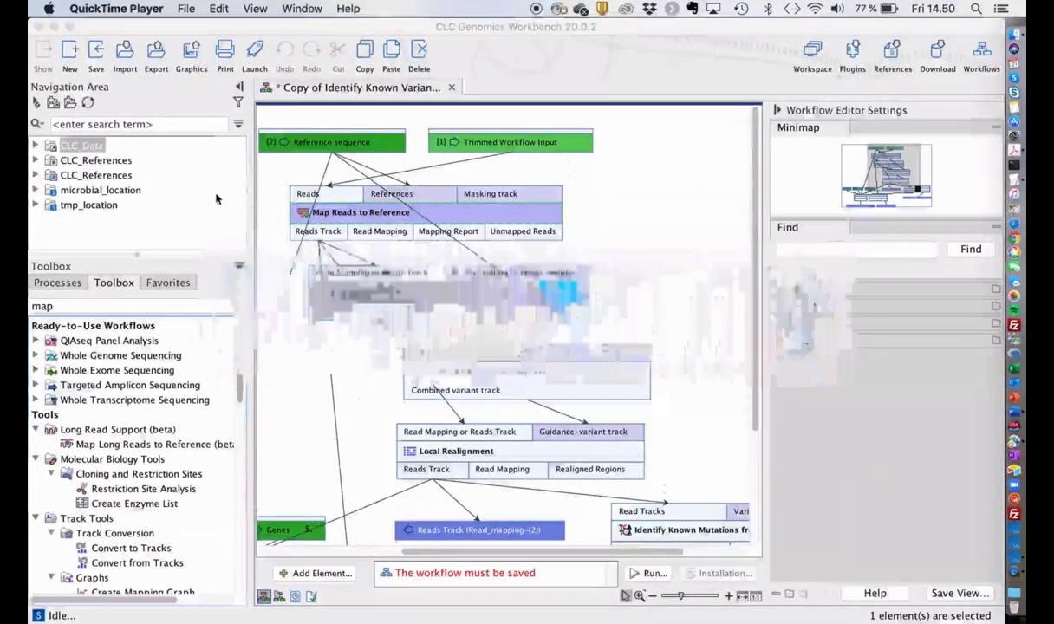
click(320, 9)
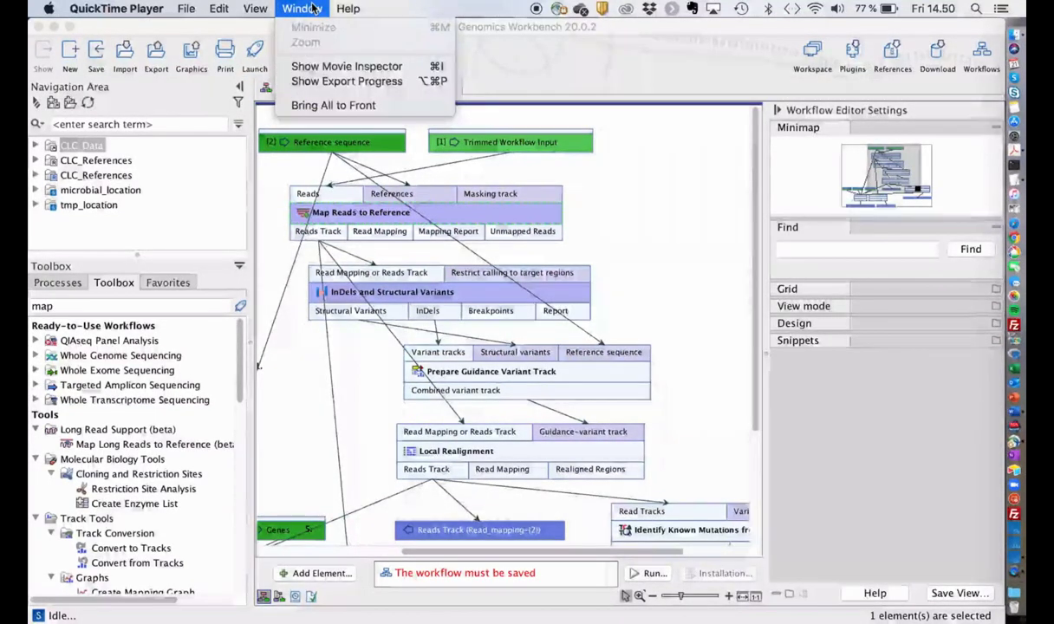
mouse_move(187, 8)
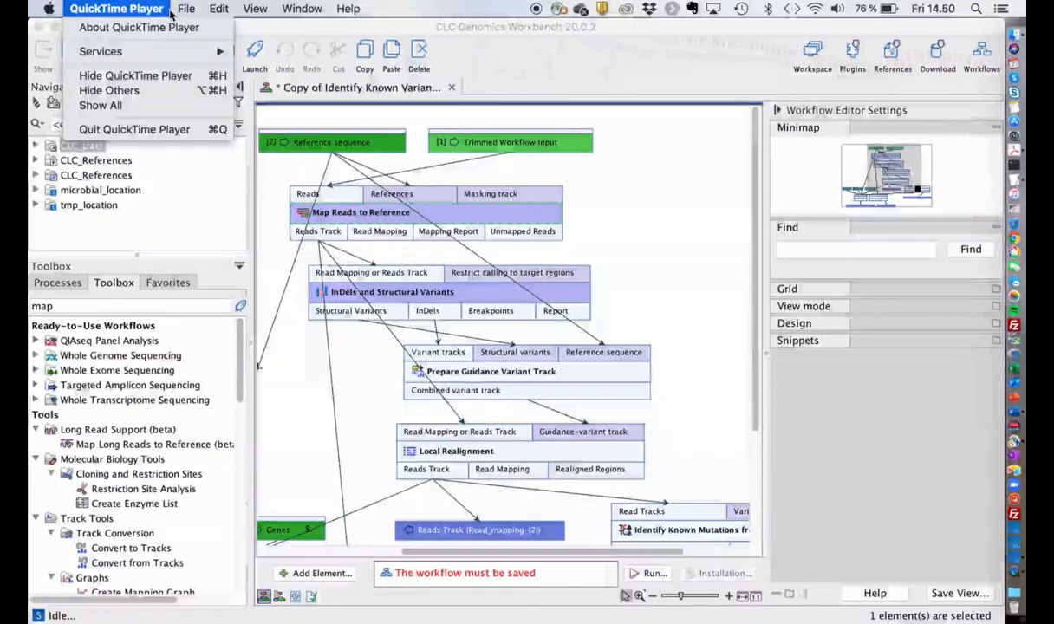
click(167, 106)
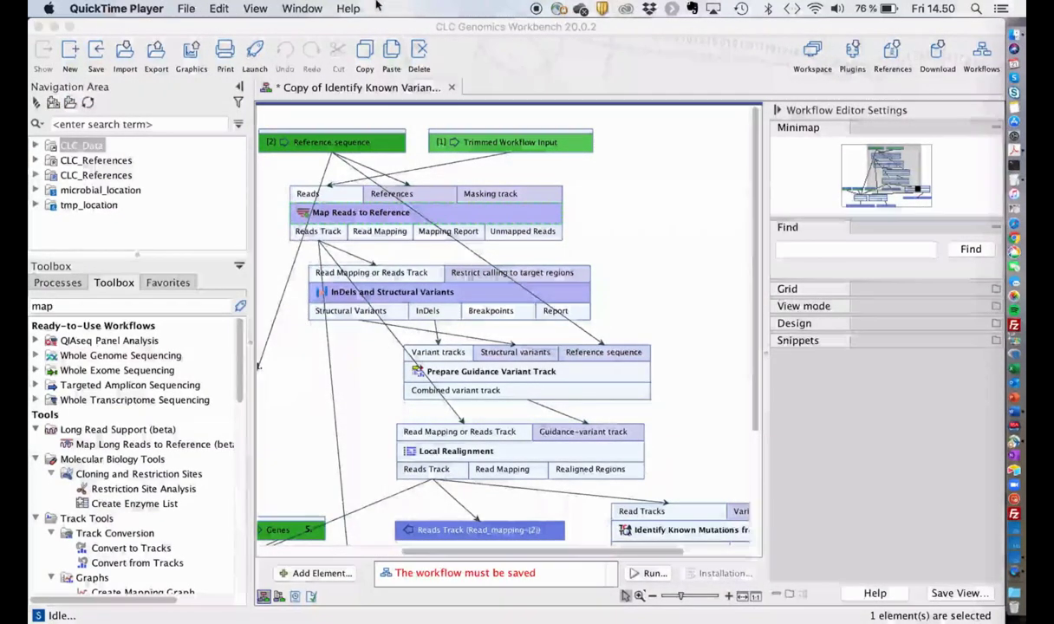
- Bring QuickTime windows to front and show the Export Progress and Movie Inspector windows
click(303, 8)
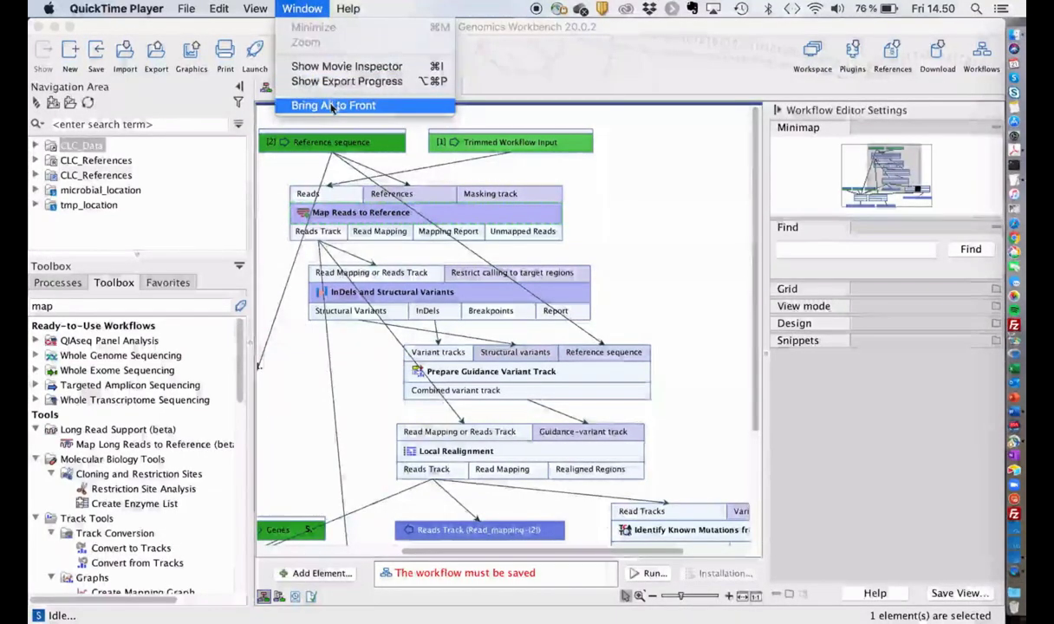
click(332, 105)
click(302, 8)
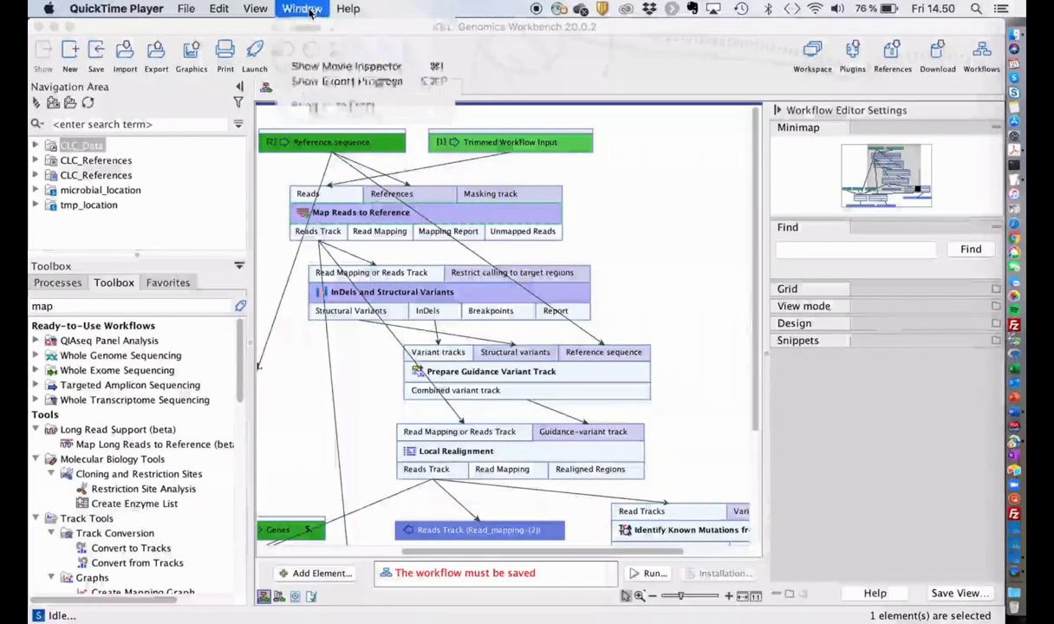
click(347, 81)
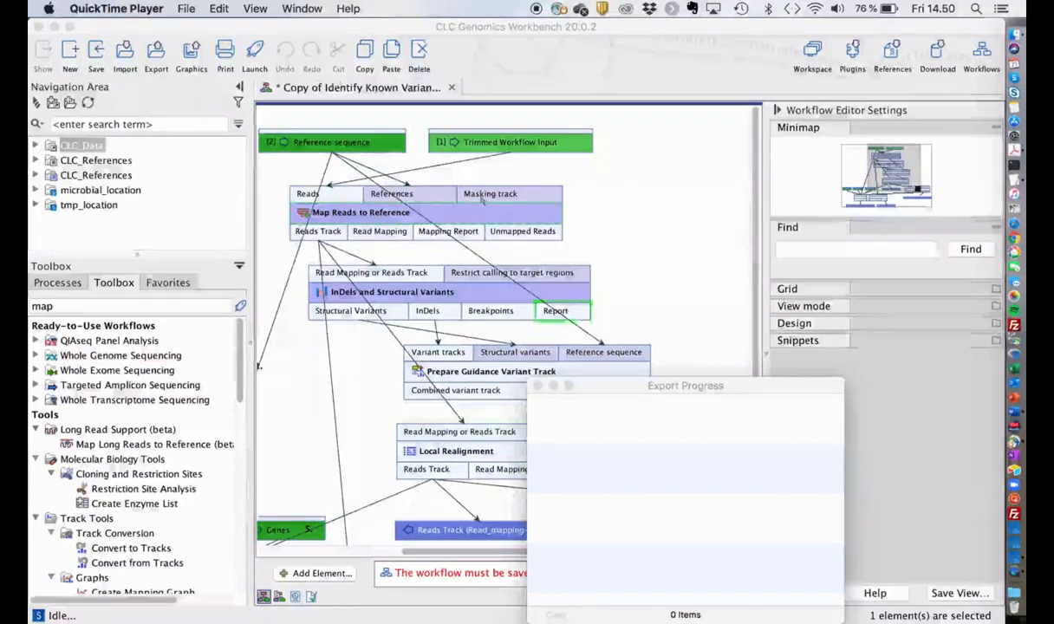
click(302, 9)
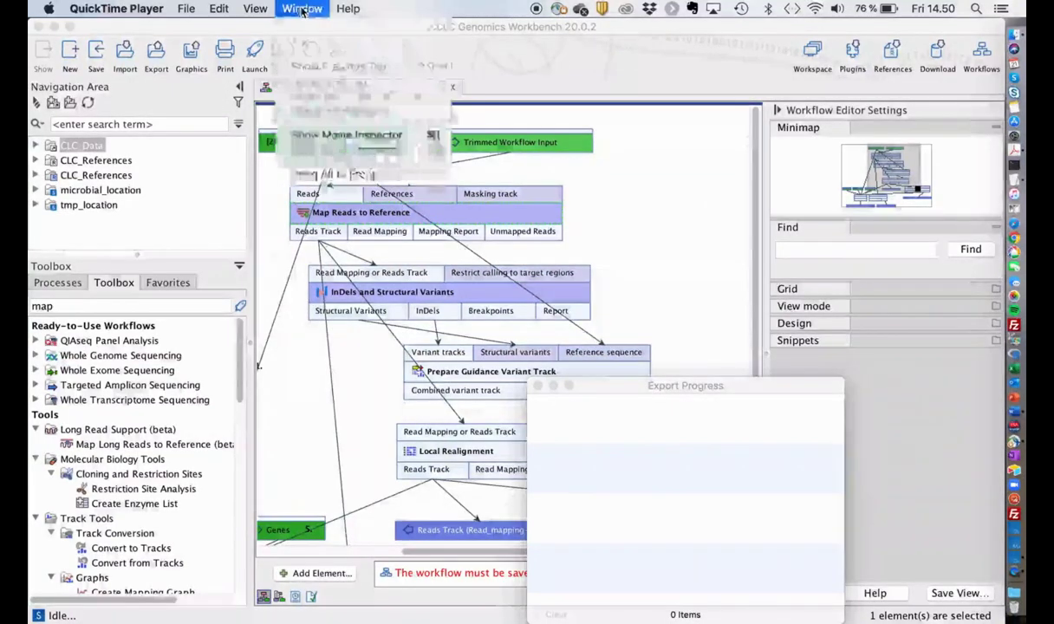
click(335, 134)
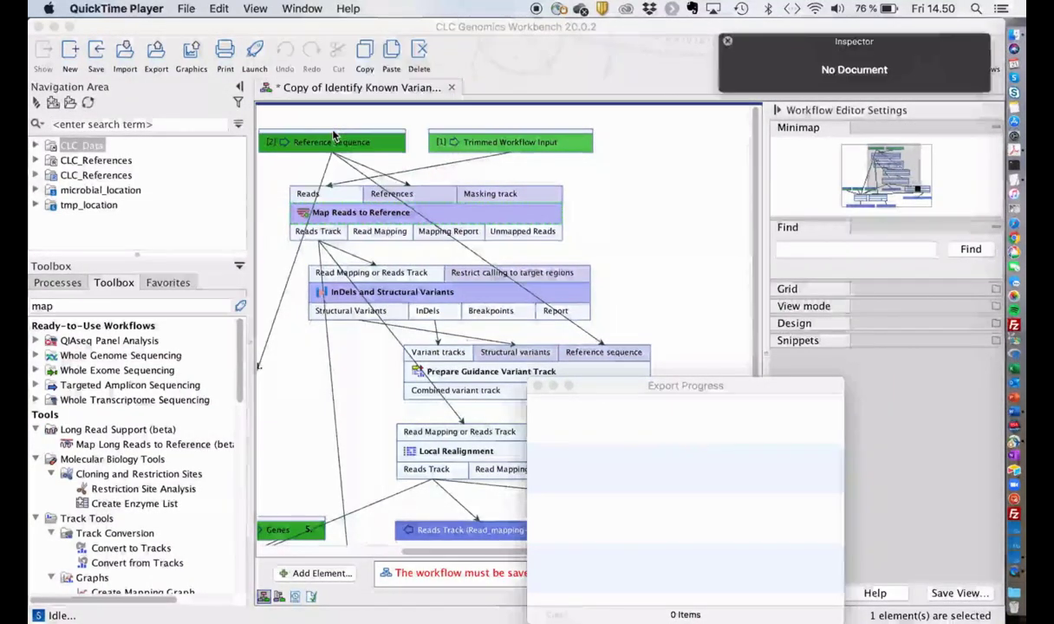
- Look through QuickTime Player's Help menu, then hide QuickTime Player
click(342, 10)
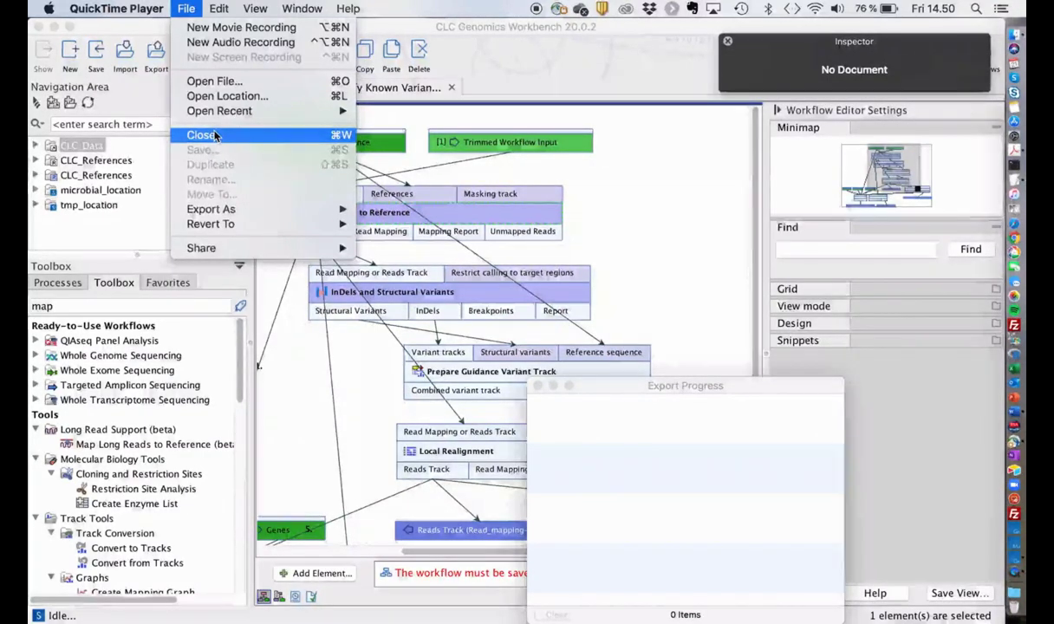
mouse_move(215, 109)
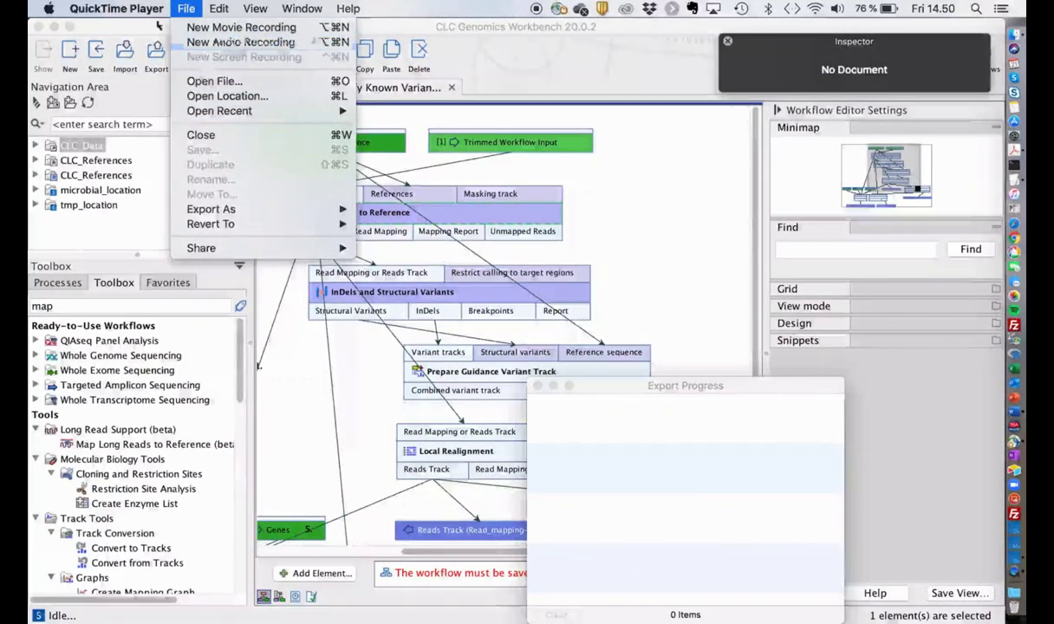
mouse_move(116, 9)
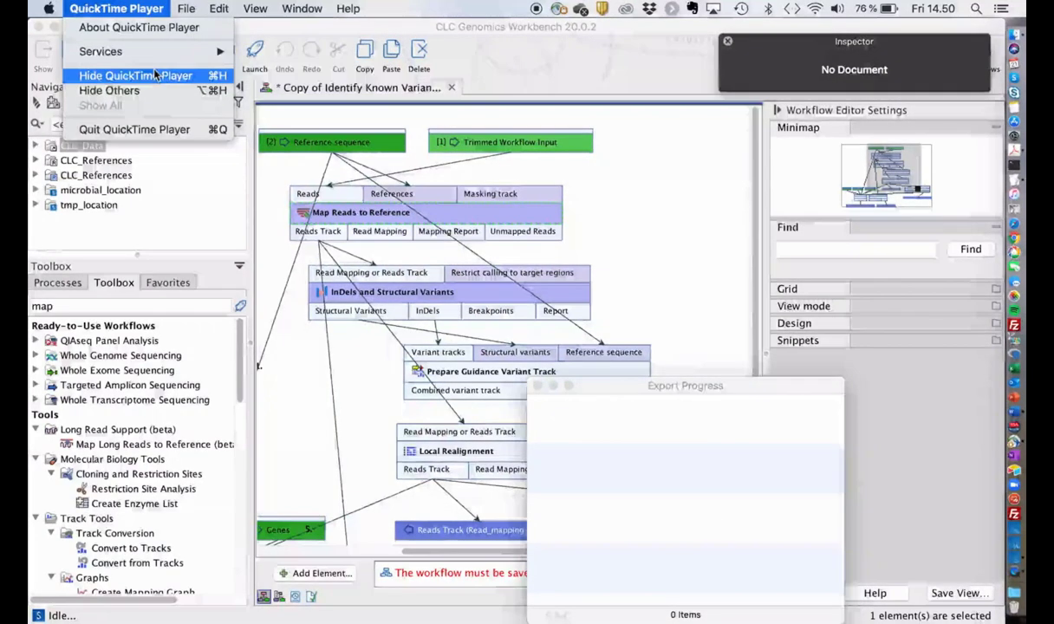
mouse_move(154, 57)
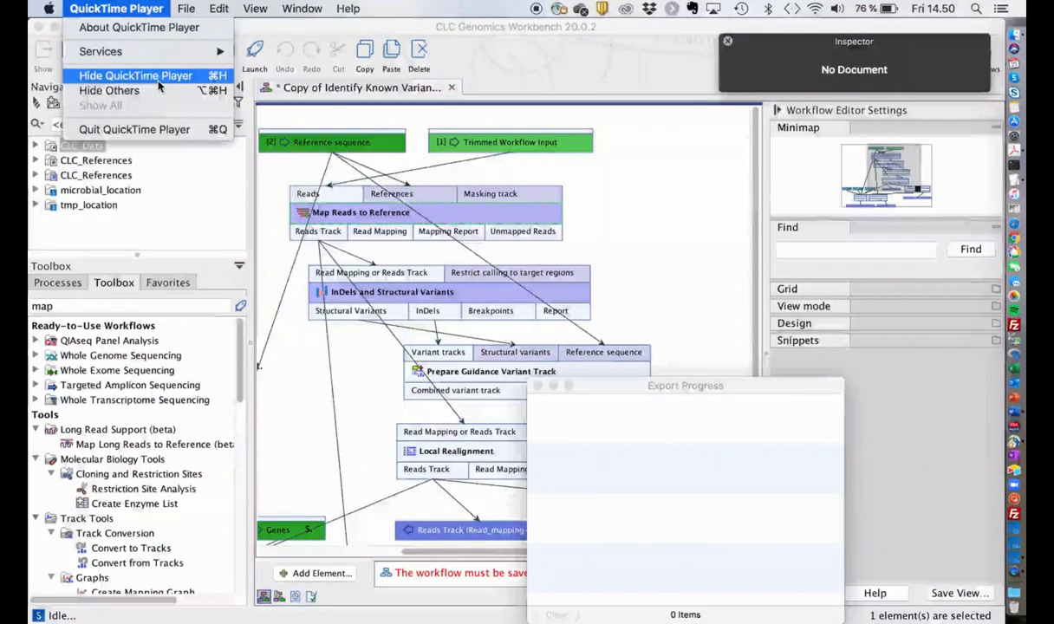
click(157, 80)
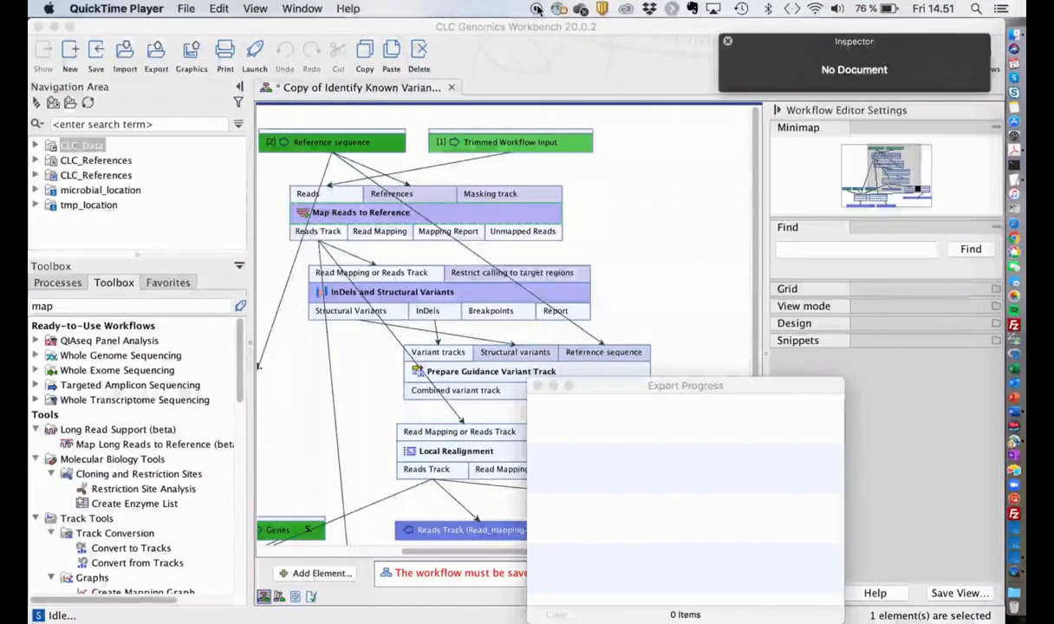